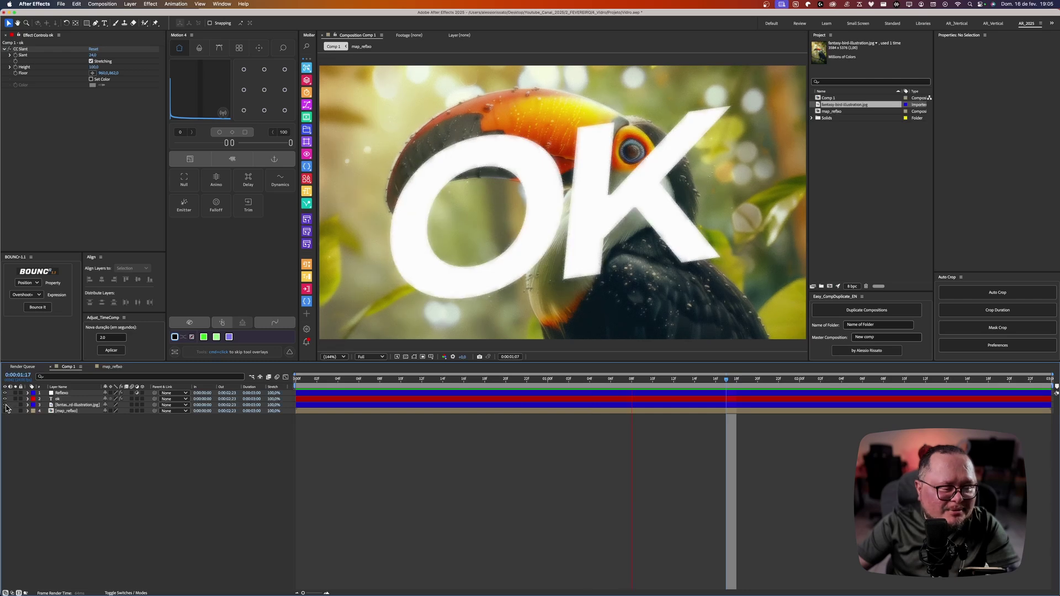
Step: Hide the bird illustration layer and start a new project, saving the changes to the open one
{"action": "left_click", "coordinate": [6, 405]}
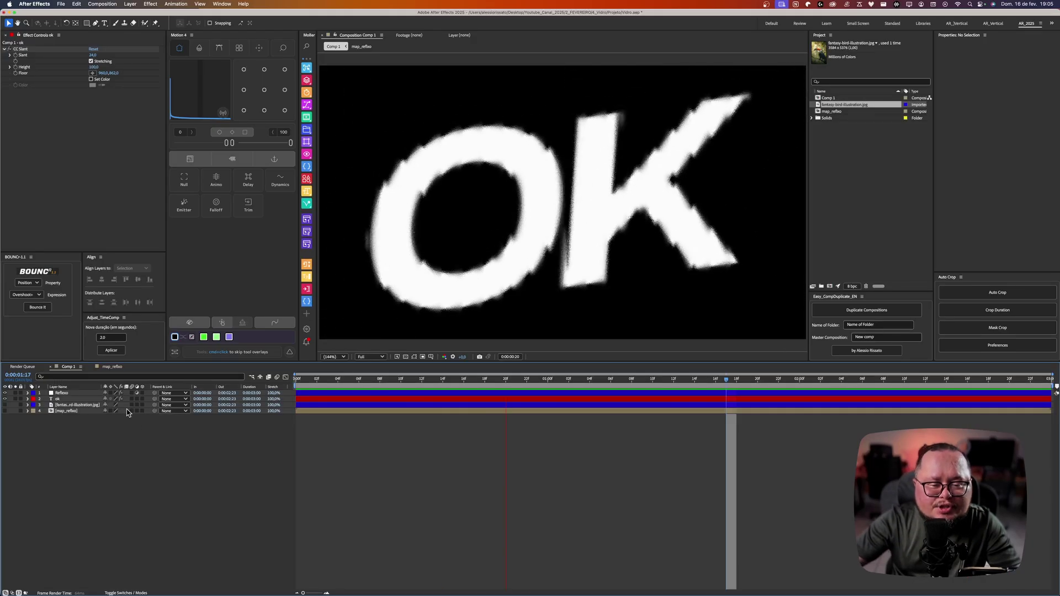
{"action": "left_click", "coordinate": [61, 4]}
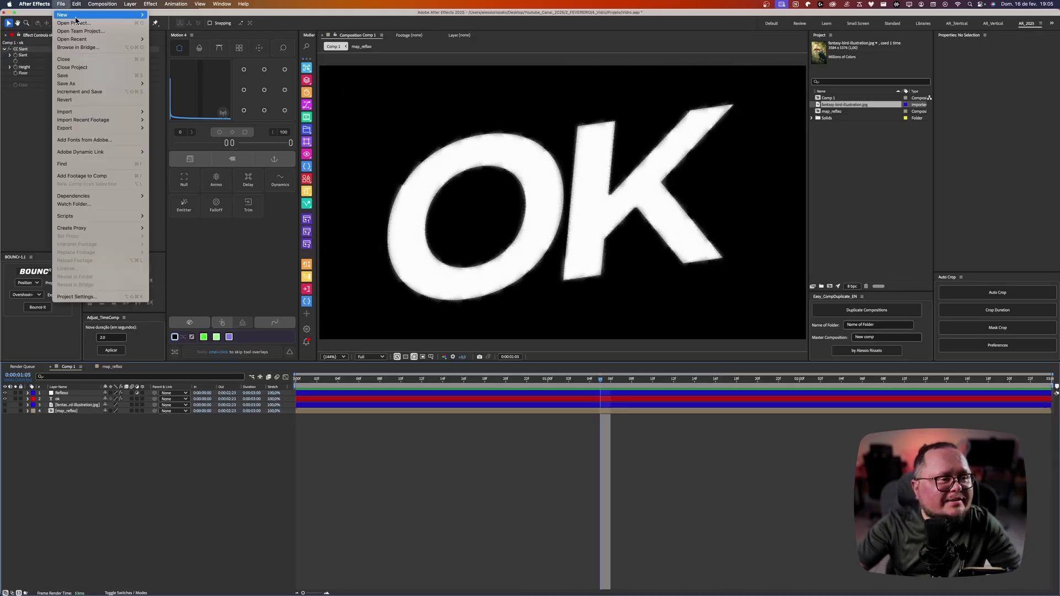
{"action": "mouse_move", "coordinate": [110, 15]}
{"action": "left_click", "coordinate": [193, 23]}
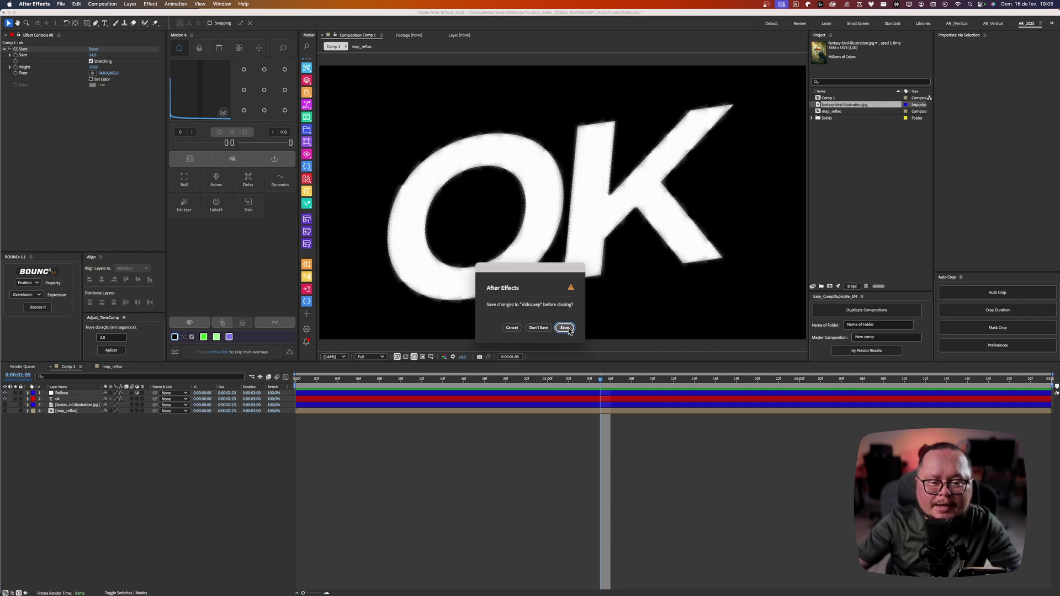
{"action": "left_click", "coordinate": [570, 329]}
Step: Create a composition named Vidro using the HD 1920x1080, 24 fps preset with a three-second duration
{"action": "left_click", "coordinate": [516, 204]}
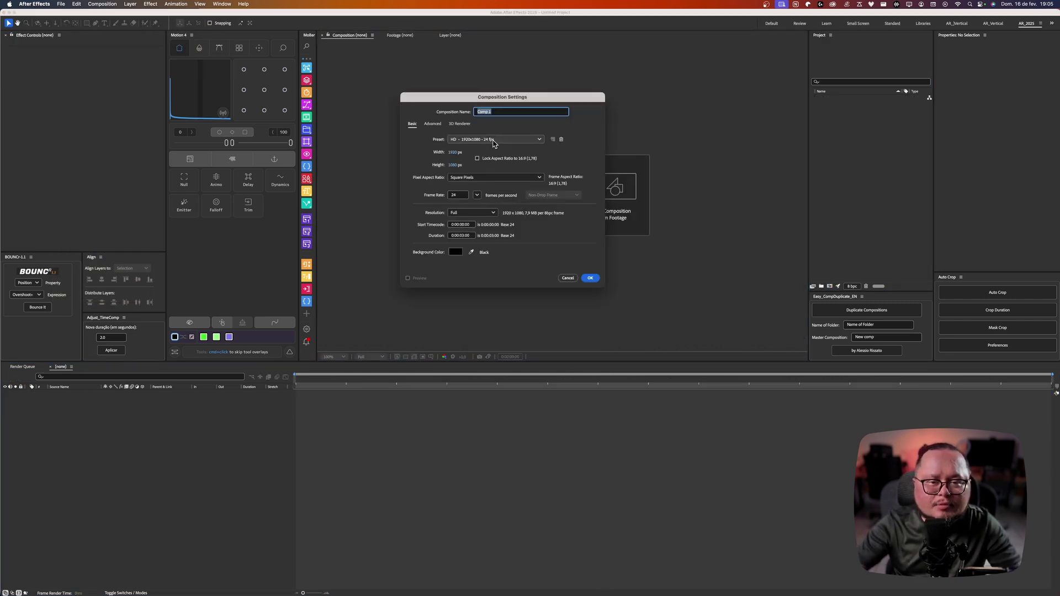
{"action": "type", "text": "V"}
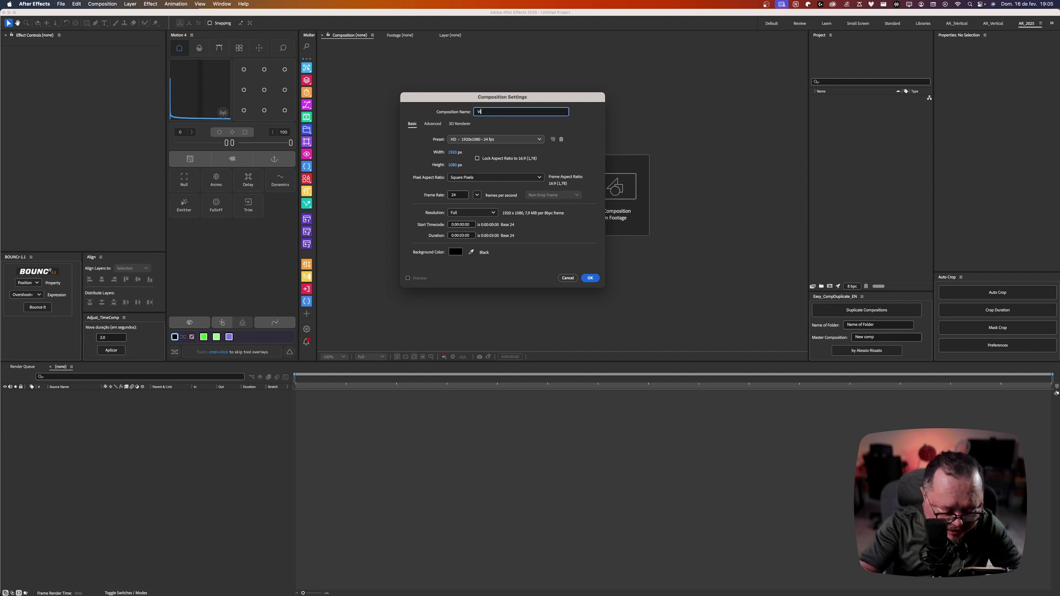
{"action": "type", "text": "idro Or"}
{"action": "key", "text": "BackSpace"}
{"action": "key", "text": "BackSpace"}
{"action": "key", "text": "BackSpace"}
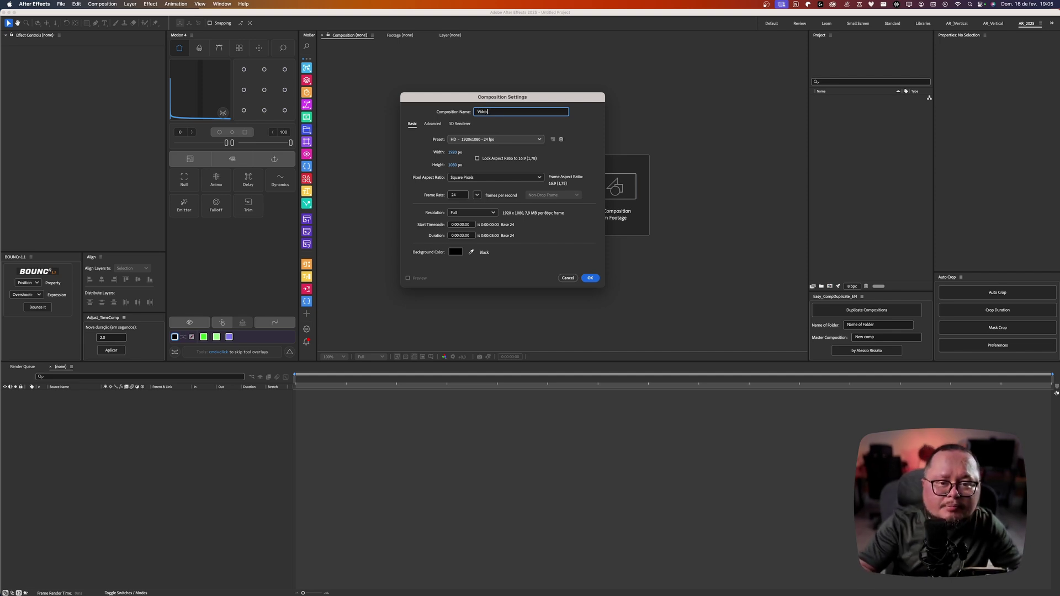
{"action": "key", "text": "Return"}
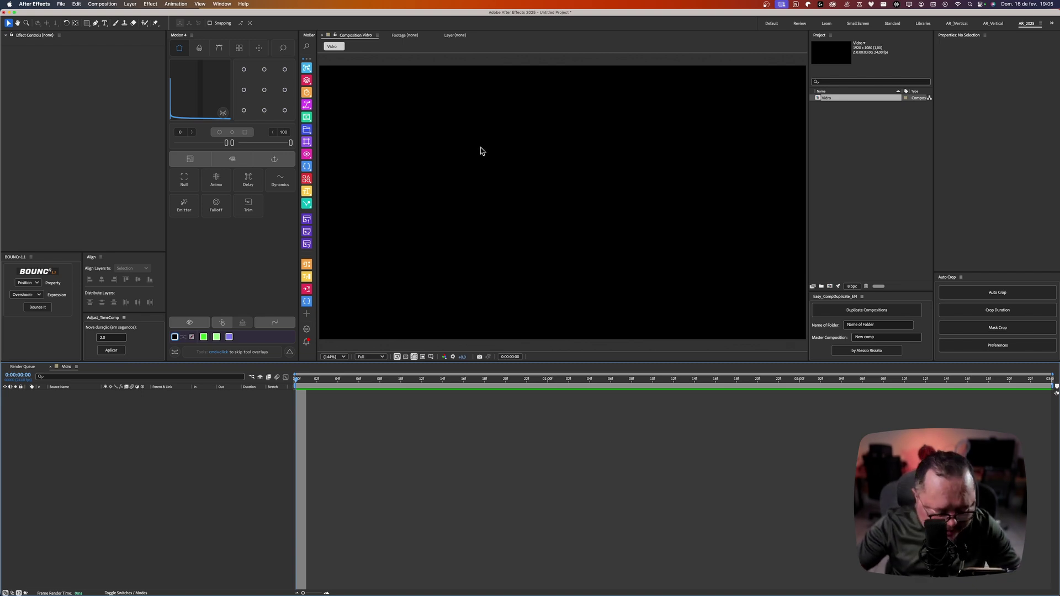
Step: Add a text layer reading "ok" to the Vidro composition
{"action": "key", "text": "super+t"}
{"action": "left_click", "coordinate": [494, 221]}
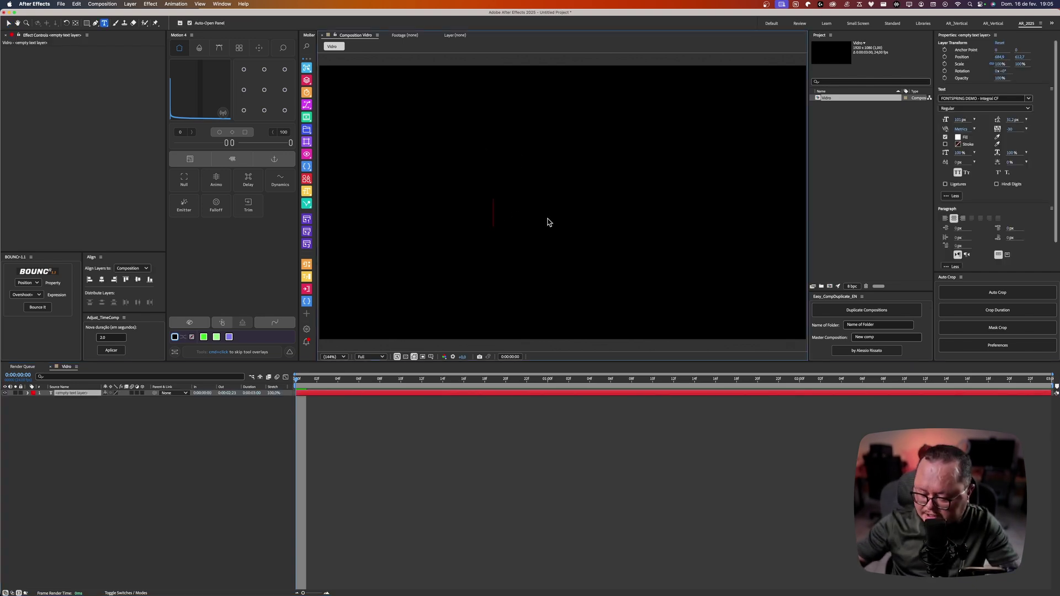
{"action": "type", "text": "ok"}
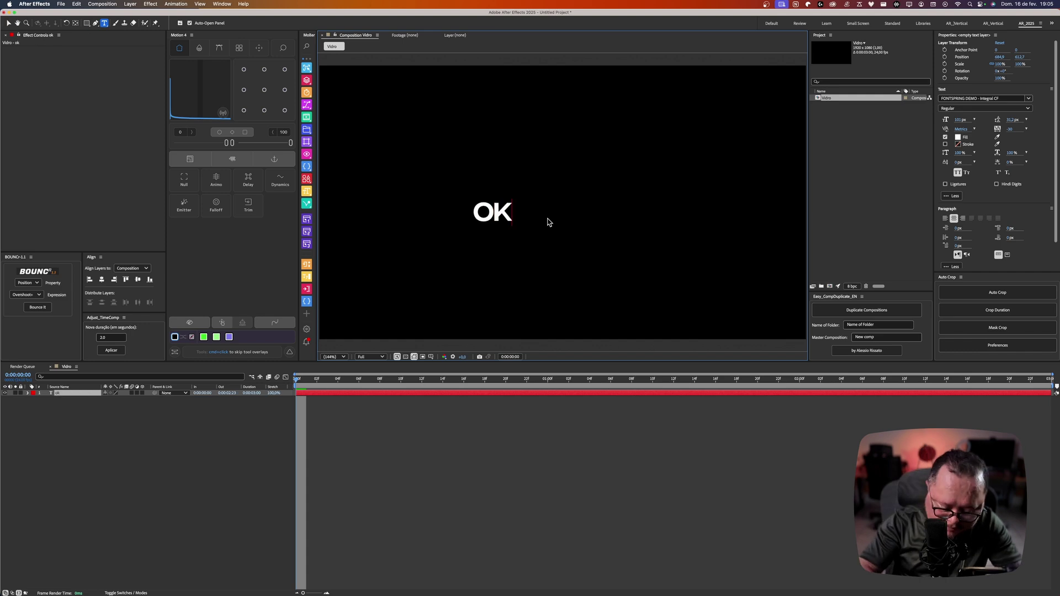
{"action": "left_click", "coordinate": [71, 395]}
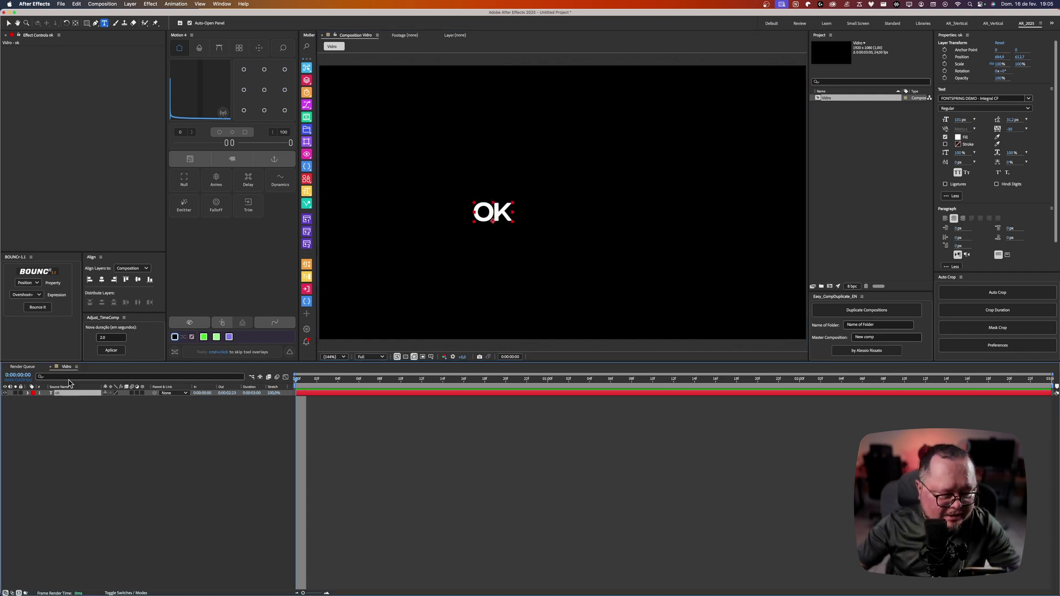
Step: Enlarge the text layer to about 698% and centre both its anchor point and its position in the composition
{"action": "key", "text": "v"}
{"action": "left_click_drag", "start_coordinate": [511, 217], "coordinate": [585, 224]}
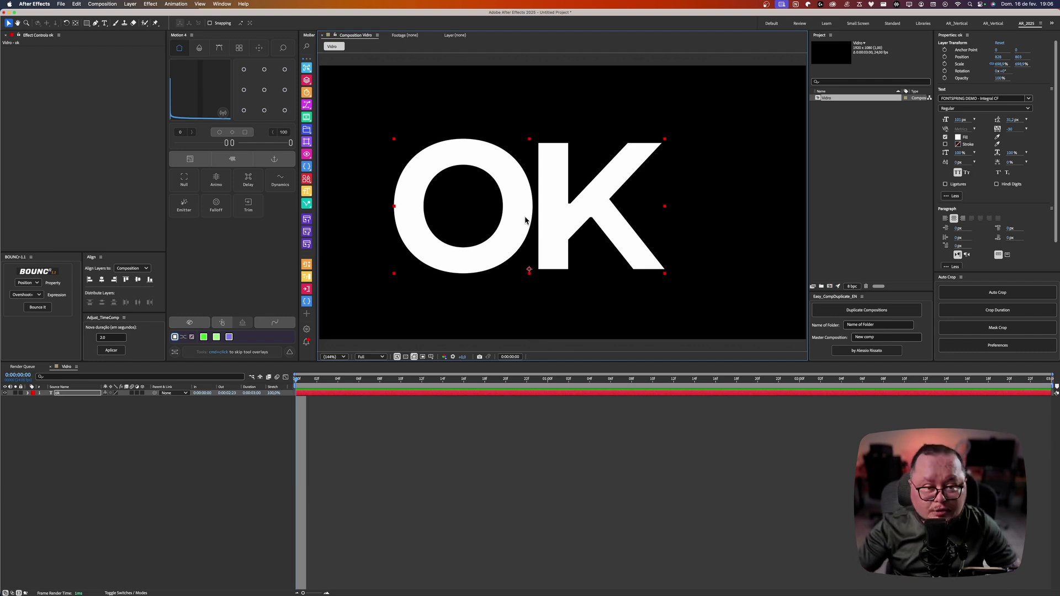
{"action": "key", "text": "super+Home"}
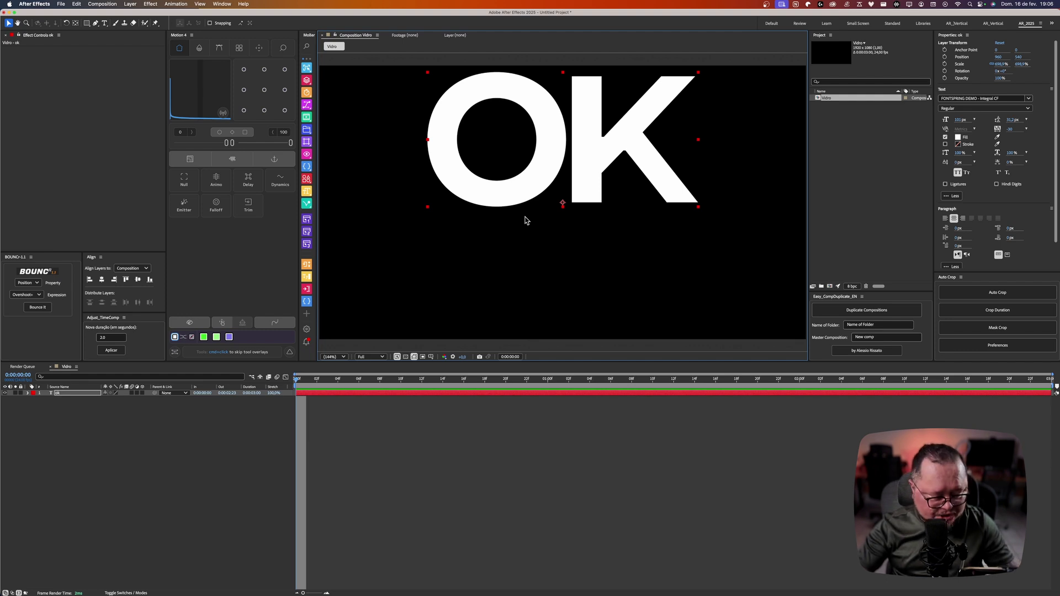
{"action": "key", "text": "super+alt+Home"}
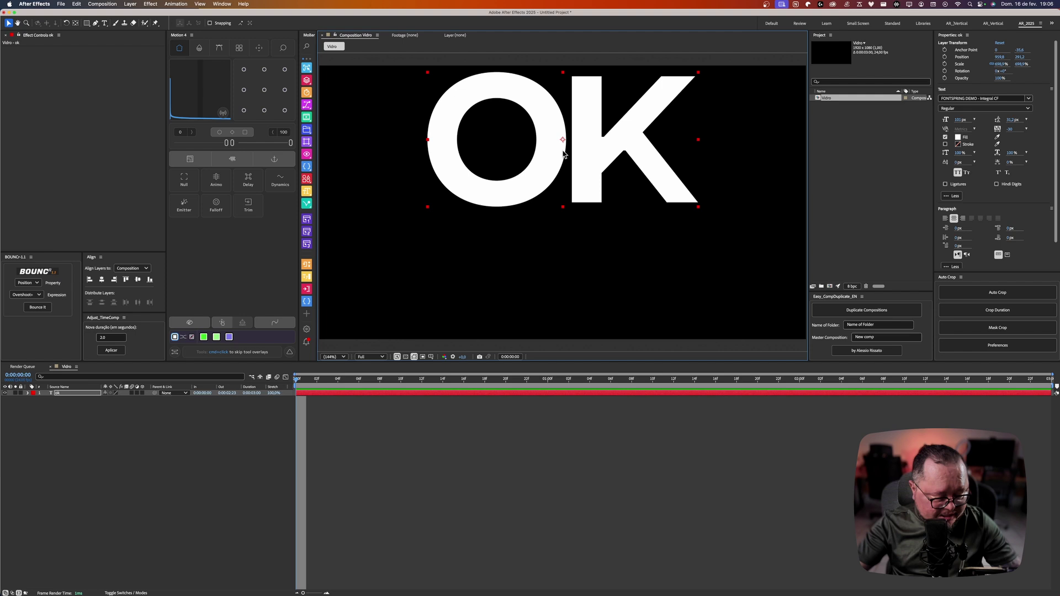
{"action": "key", "text": "super+Home"}
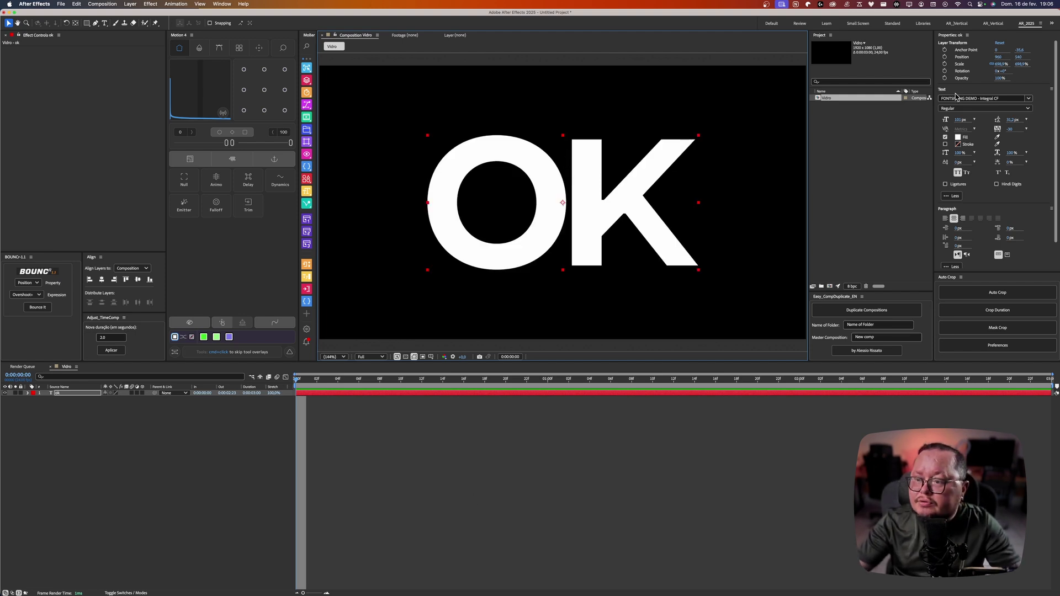
Step: Animate the text's scale from about 798% at the first frame down to about 698% at the last, and preview it
{"action": "left_click", "coordinate": [330, 512]}
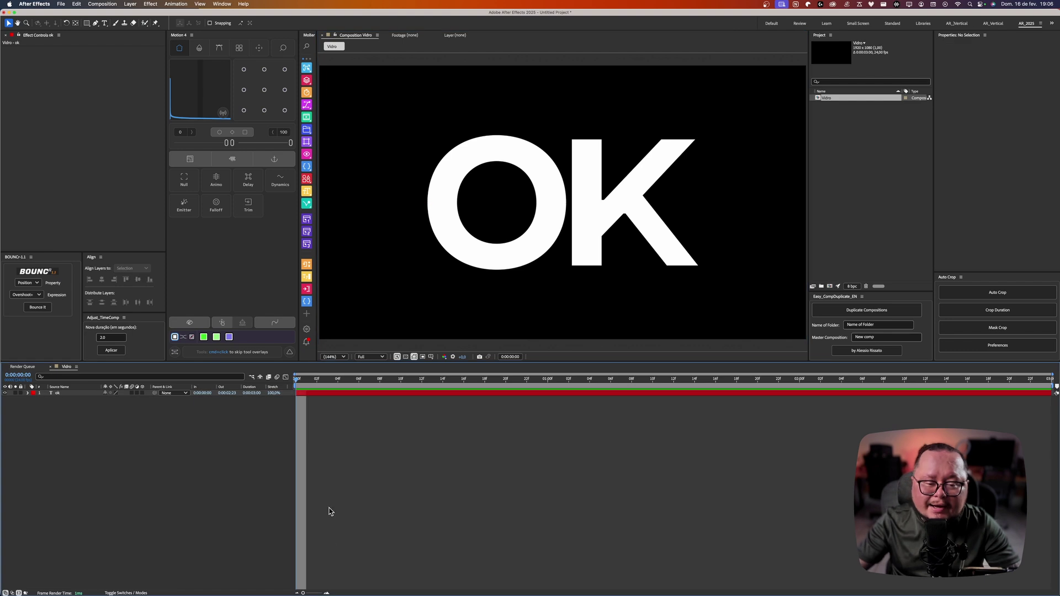
{"action": "left_click", "coordinate": [309, 393]}
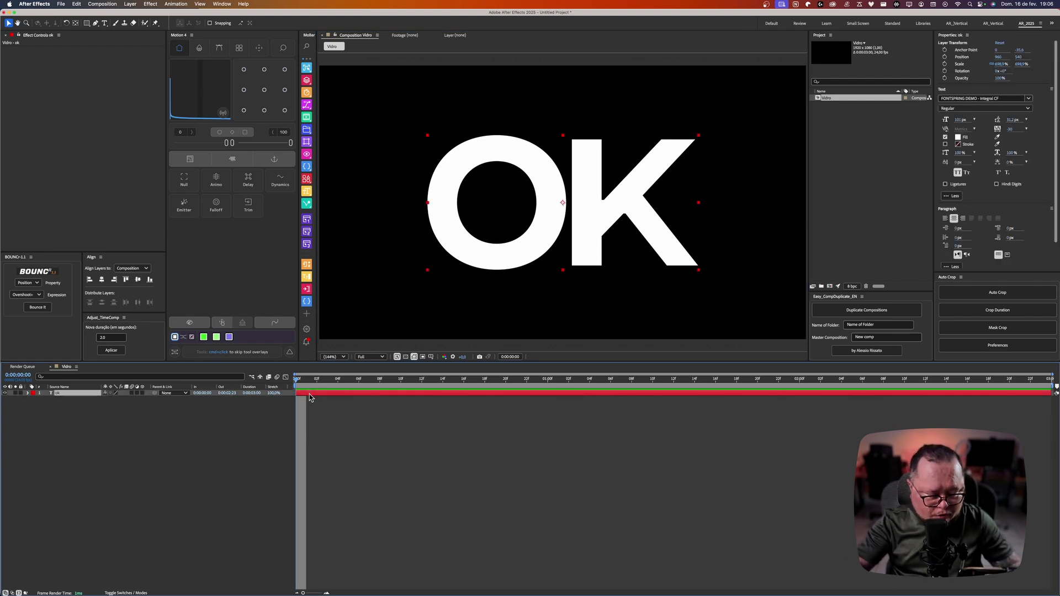
{"action": "key", "text": "s"}
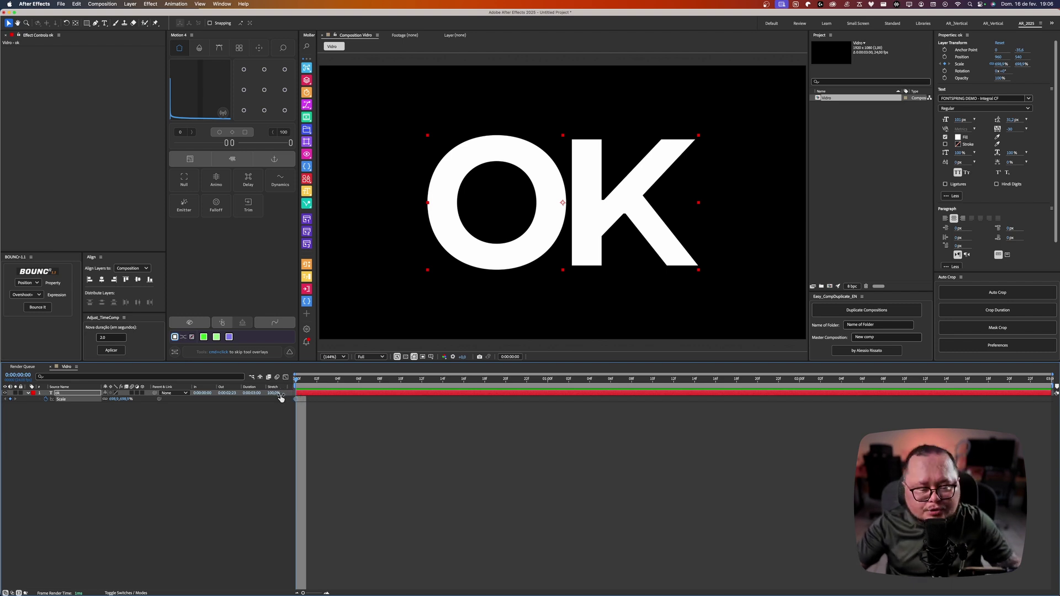
{"action": "key", "text": "space"}
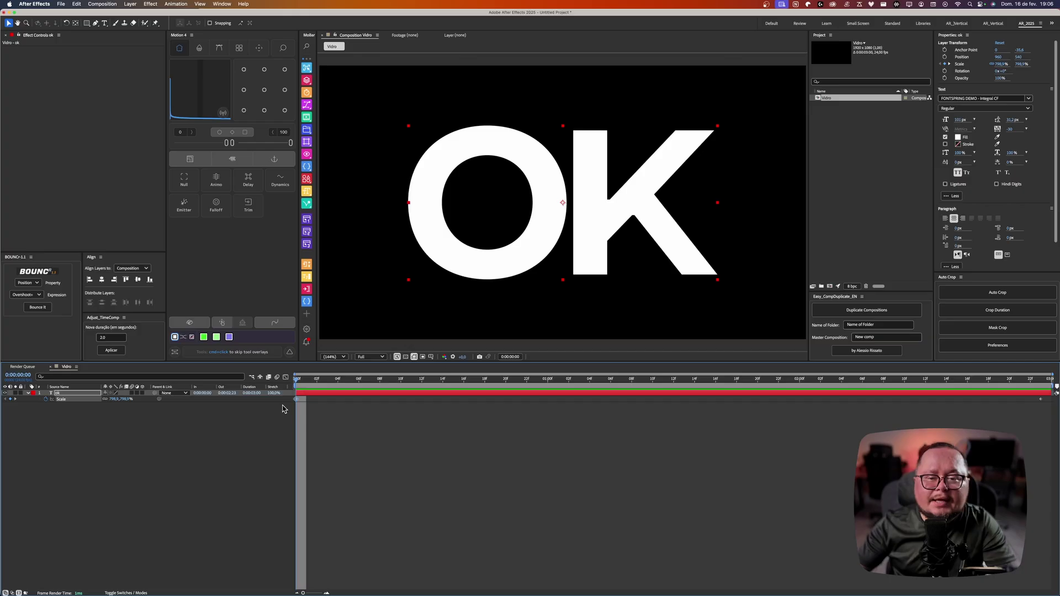
{"action": "left_click", "coordinate": [331, 438]}
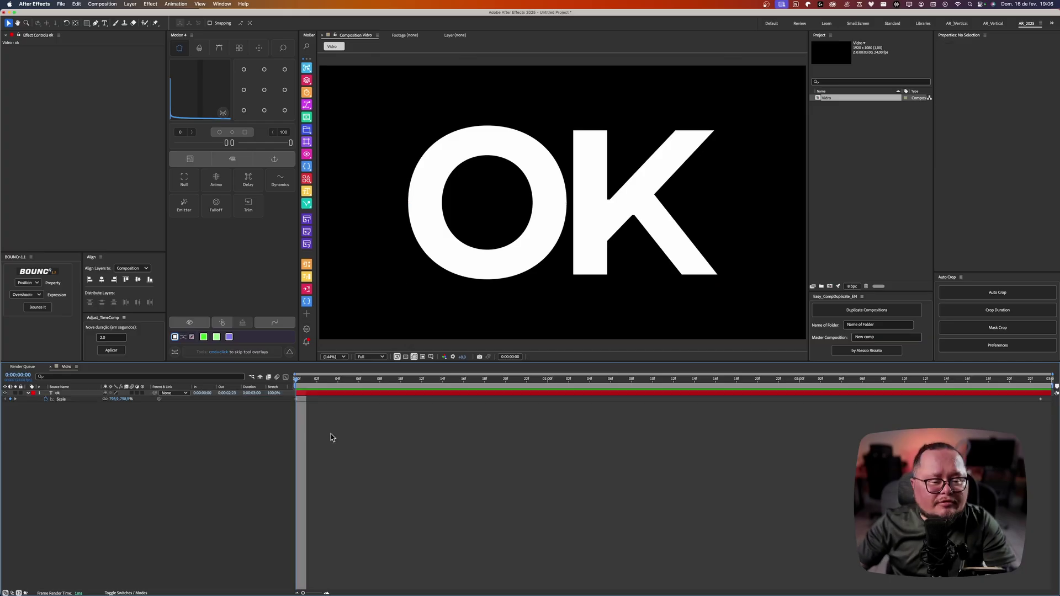
{"action": "key", "text": "space"}
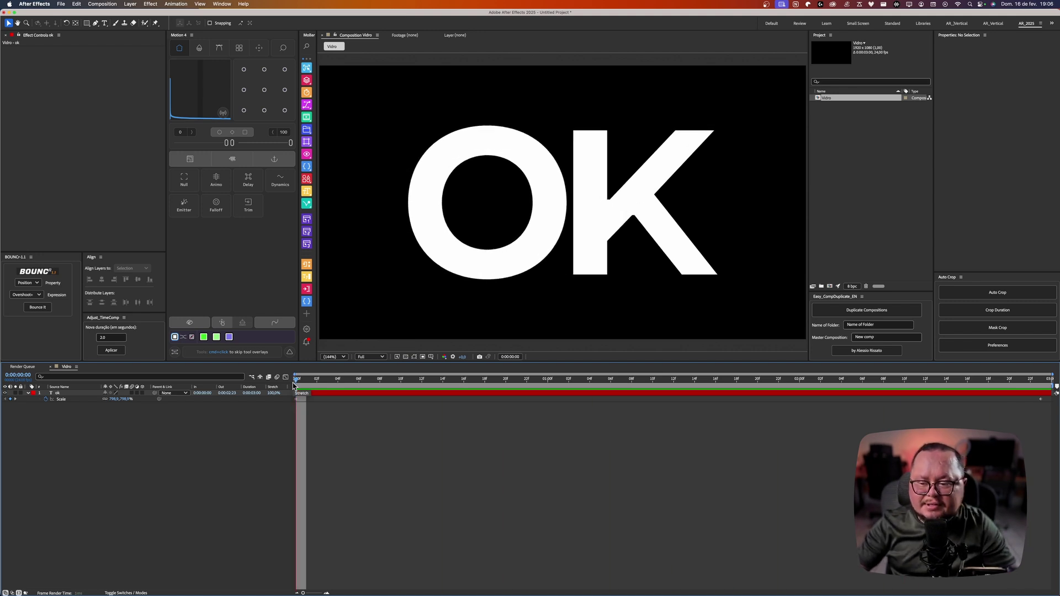
{"action": "key", "text": "space"}
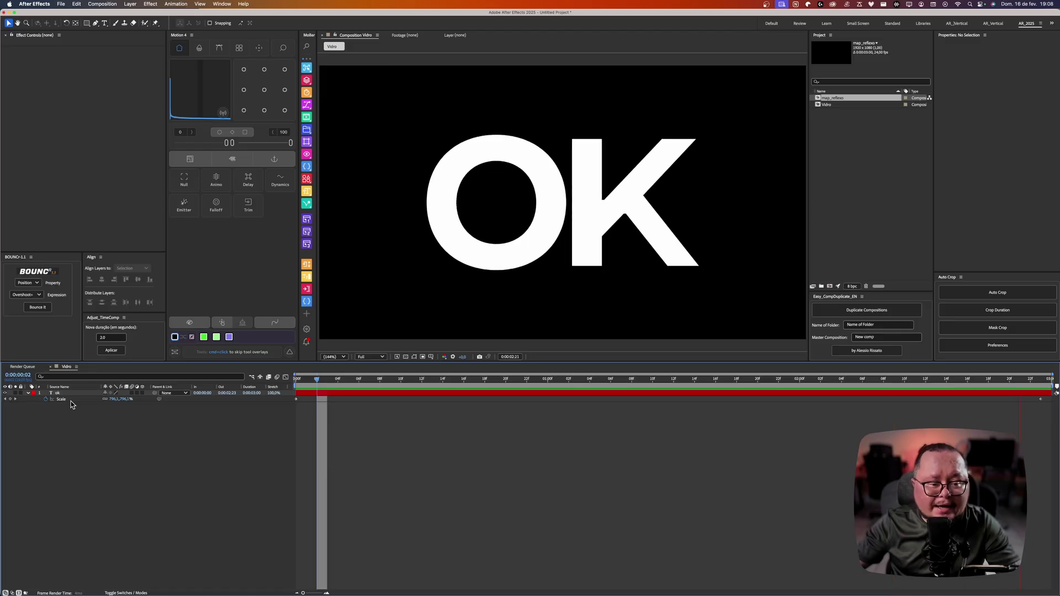
{"action": "key", "text": "space"}
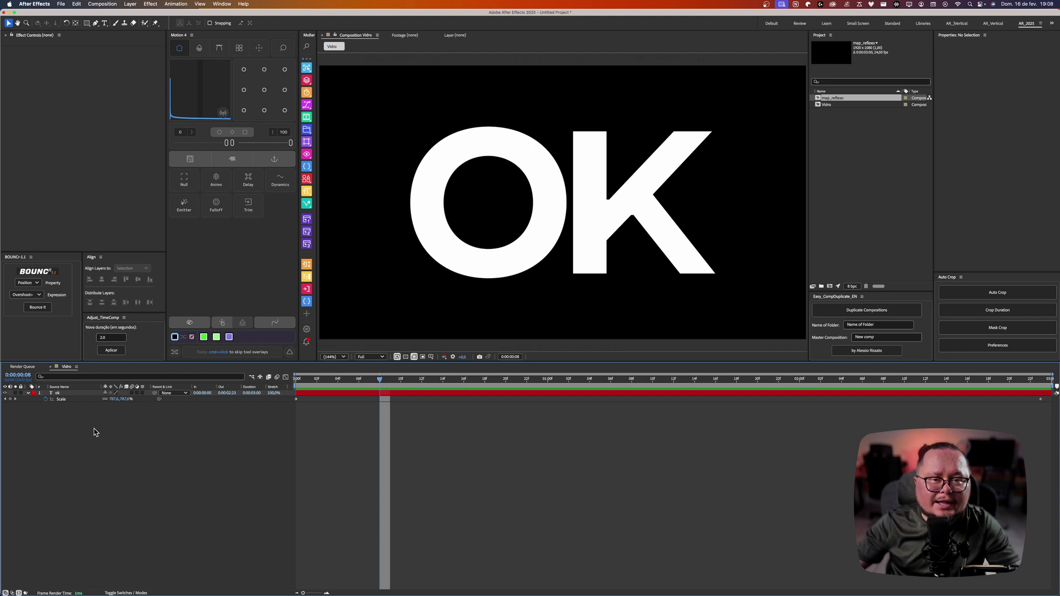
Step: Create a 1920x1080, 24 fps composition named map_reflexo
{"action": "key", "text": "super+n"}
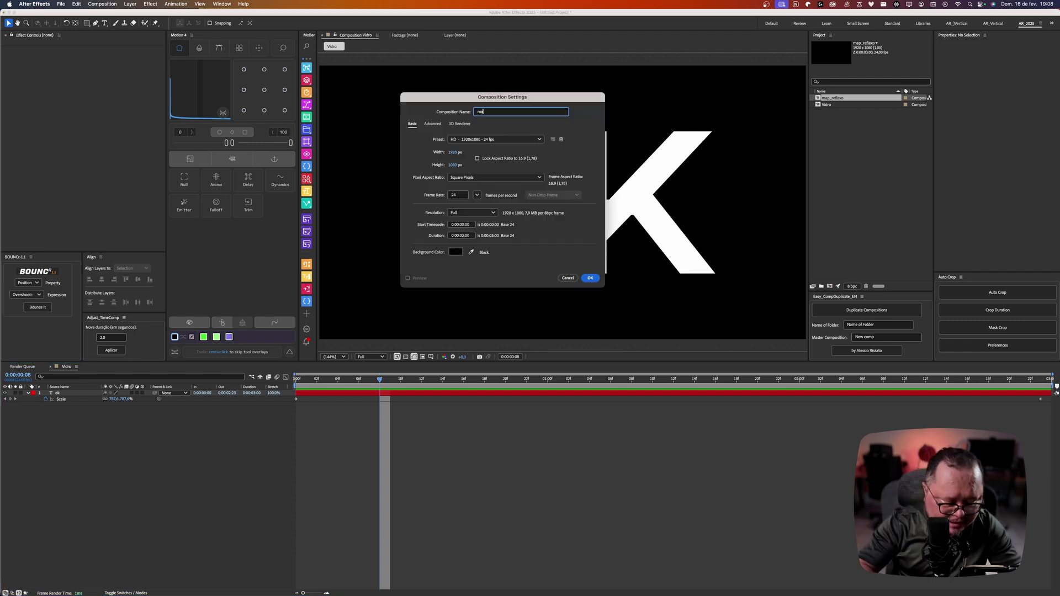
{"action": "type", "text": "map_reflexo"}
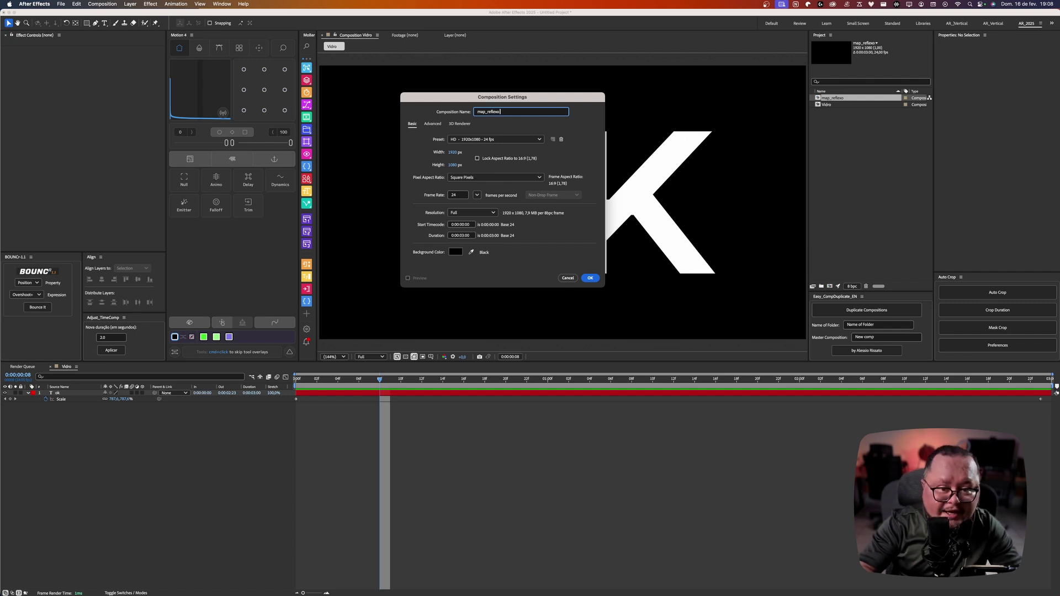
{"action": "key", "text": "Return"}
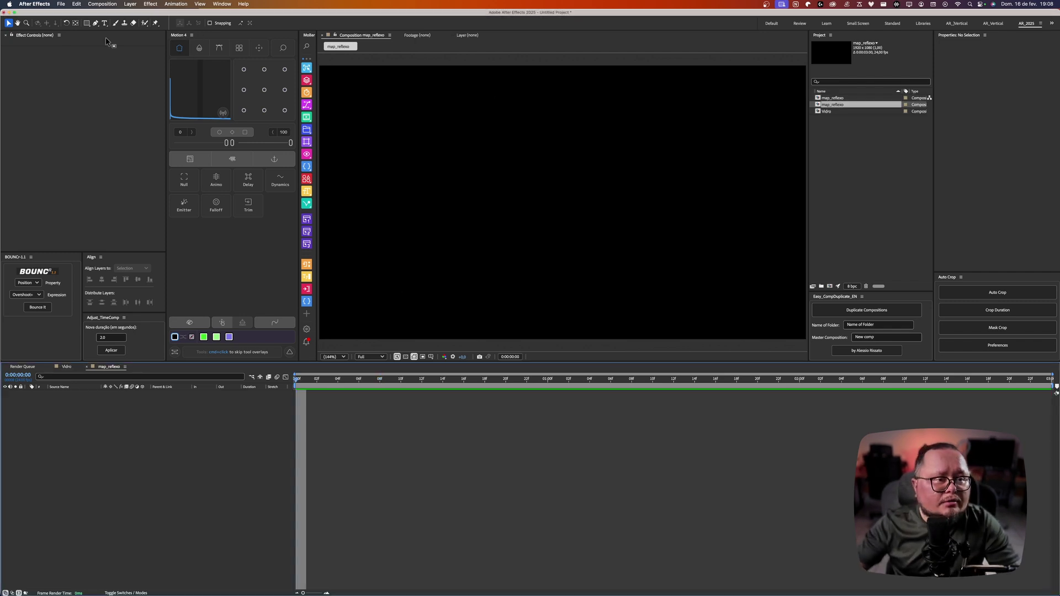
Step: Add a full-frame rectangle shape layer with a white-to-black linear gradient fill and no stroke
{"action": "left_click", "coordinate": [86, 23]}
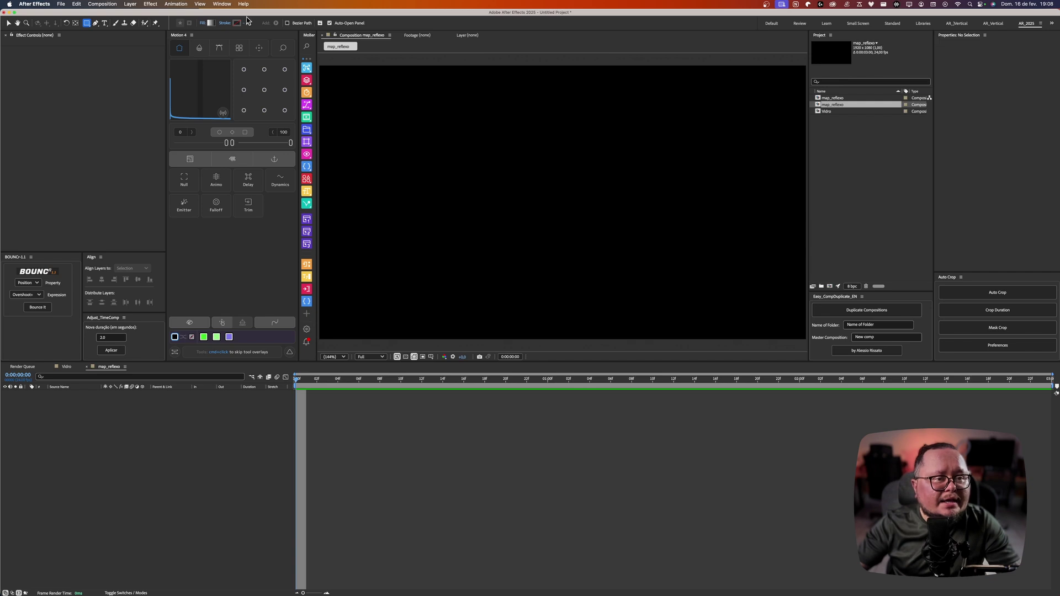
{"action": "left_click", "coordinate": [210, 24]}
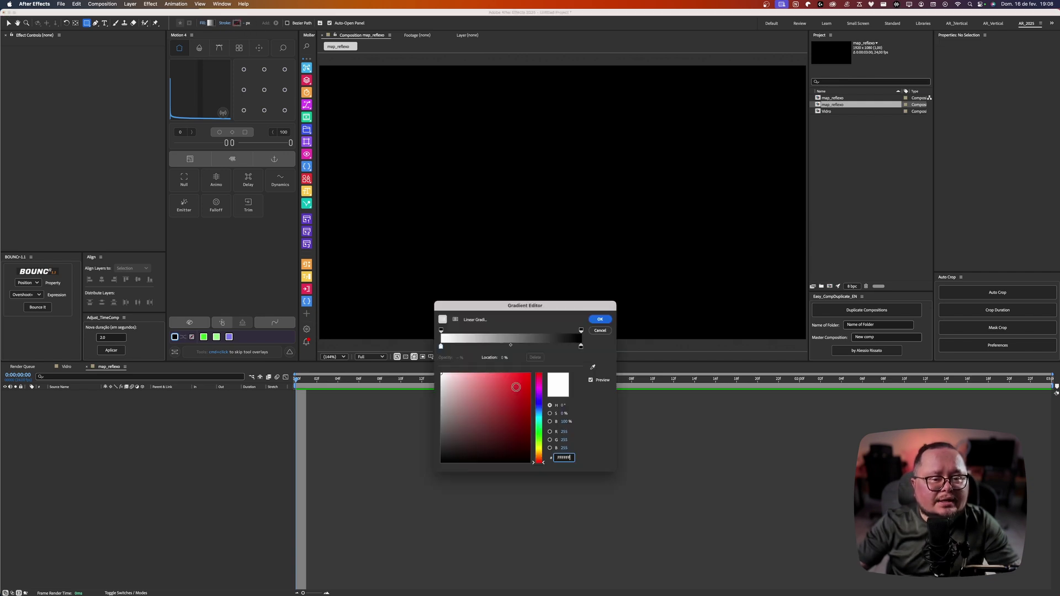
{"action": "left_click", "coordinate": [600, 319]}
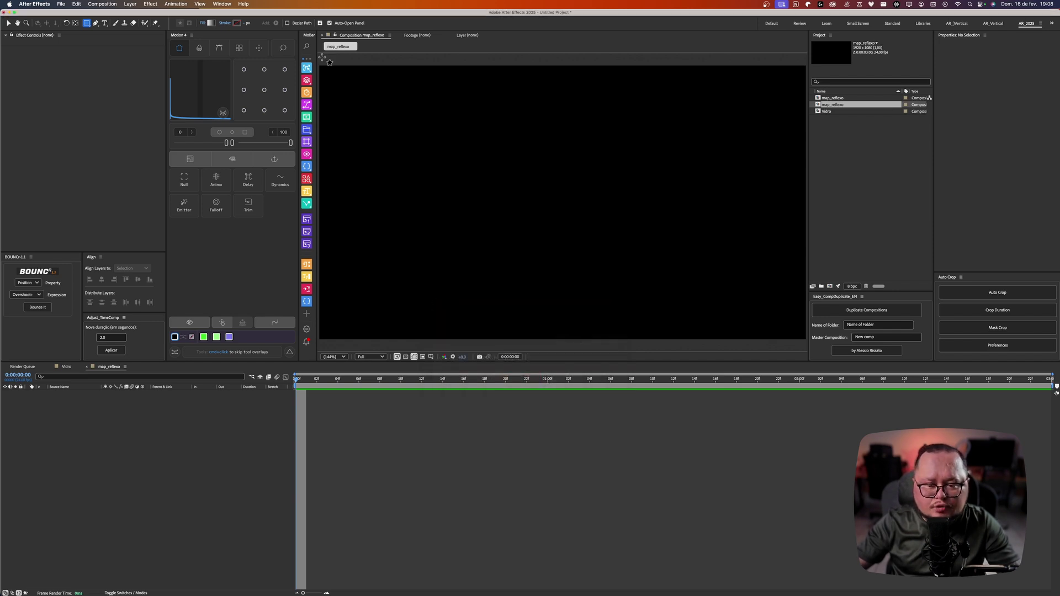
{"action": "double_click", "coordinate": [87, 24]}
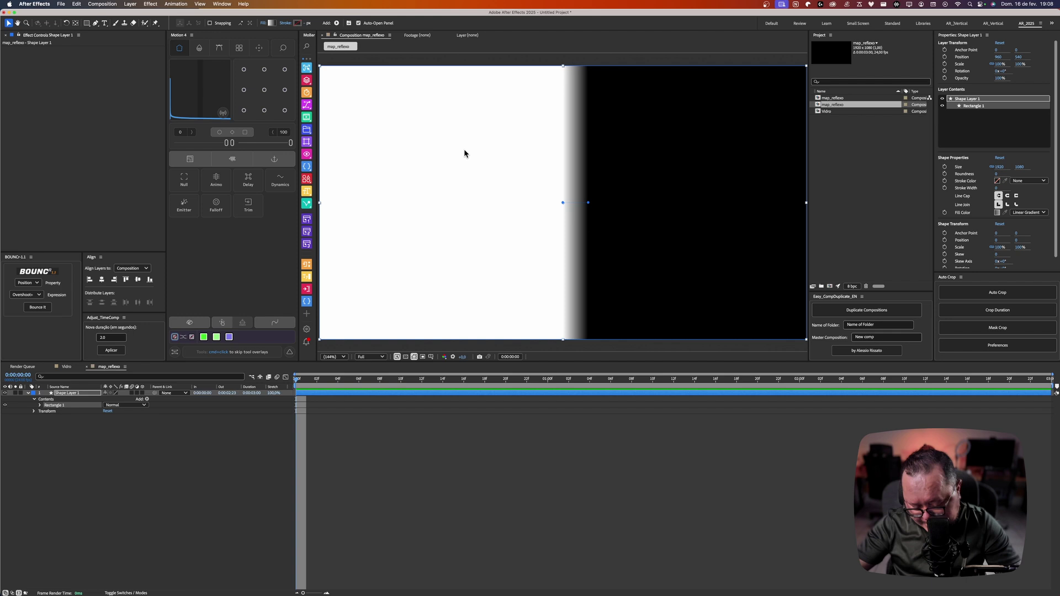
Step: Unlink the rectangle path's size dimensions and narrow its width to 70 px, keeping the 1080 px height
{"action": "key", "text": "u"}
{"action": "key", "text": "u"}
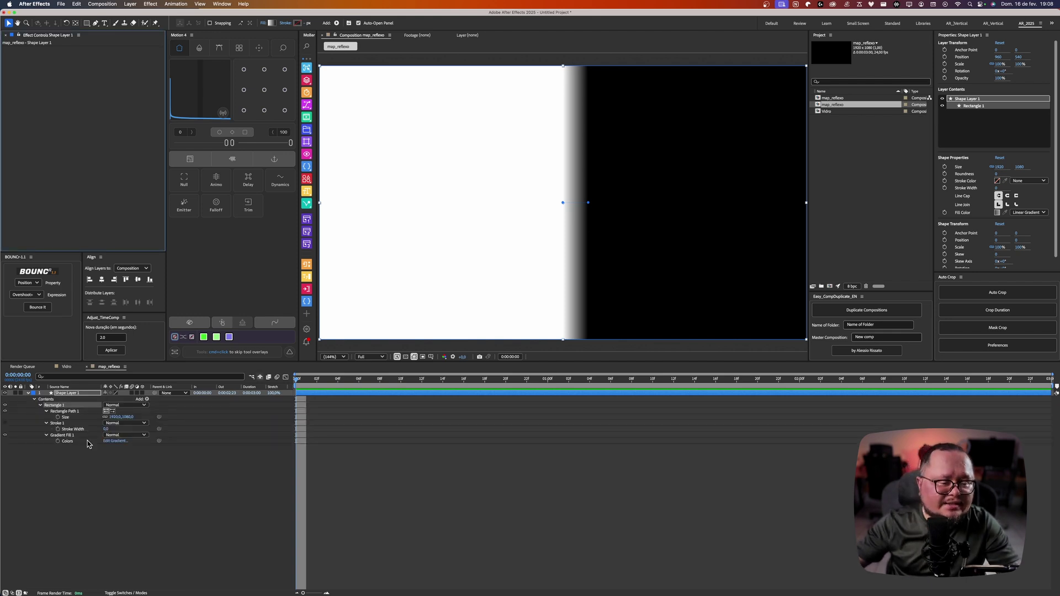
{"action": "left_click", "coordinate": [64, 411]}
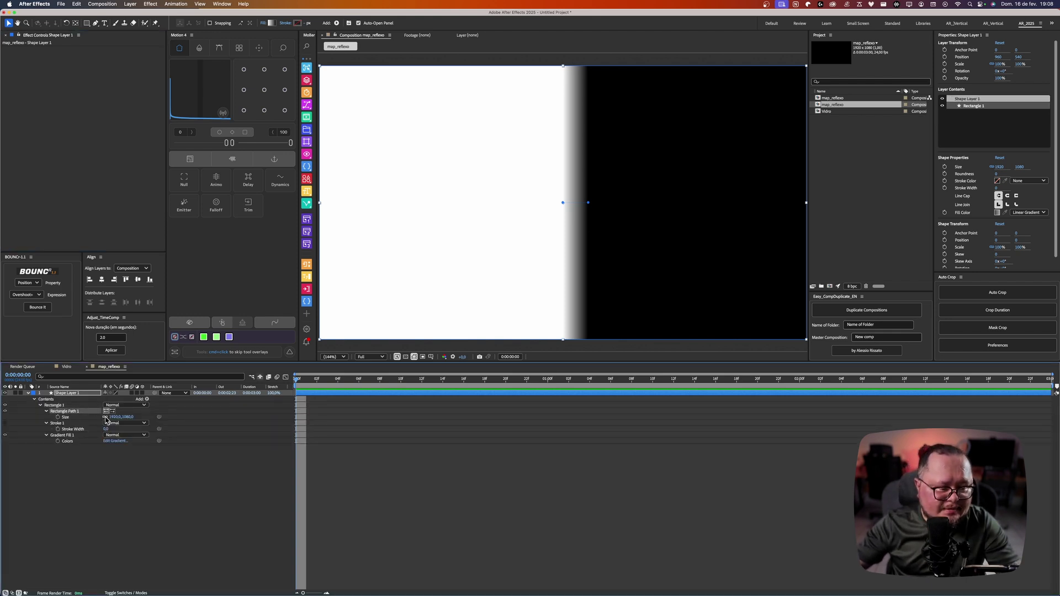
{"action": "left_click_drag", "start_coordinate": [114, 421], "coordinate": [108, 419]}
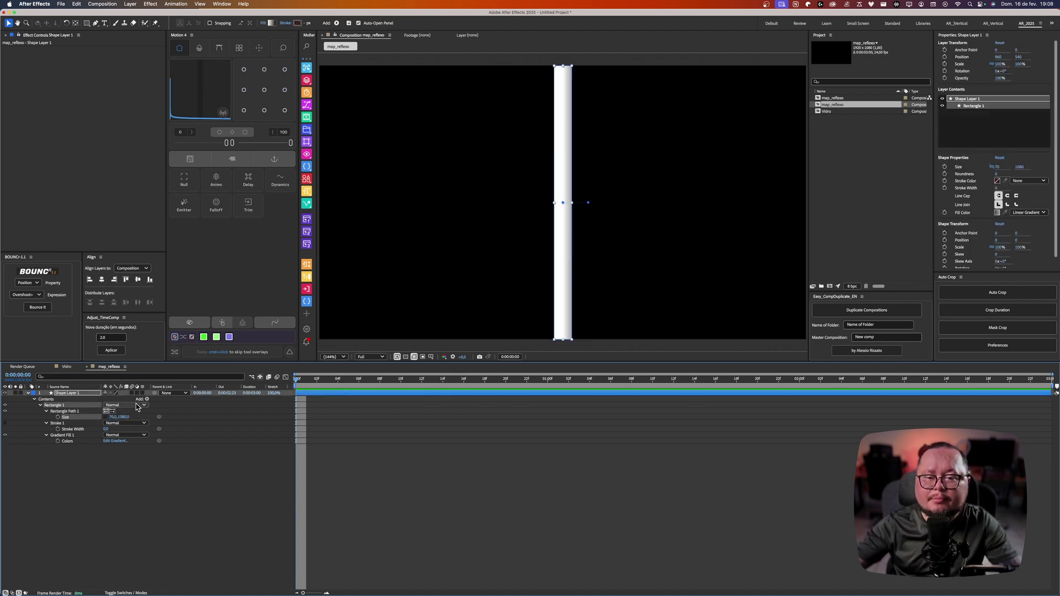
Step: Move the gradient's start and end points onto the strip's side edges so it runs from black at left to white at right
{"action": "left_click", "coordinate": [156, 503]}
{"action": "left_click", "coordinate": [76, 394]}
{"action": "key", "text": "."}
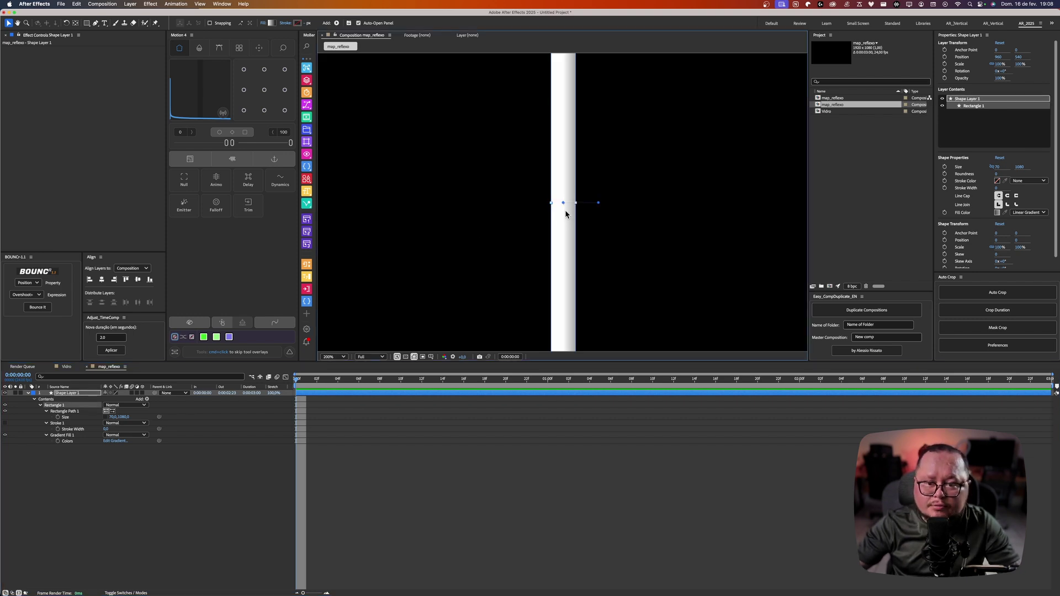
{"action": "key", "text": "."}
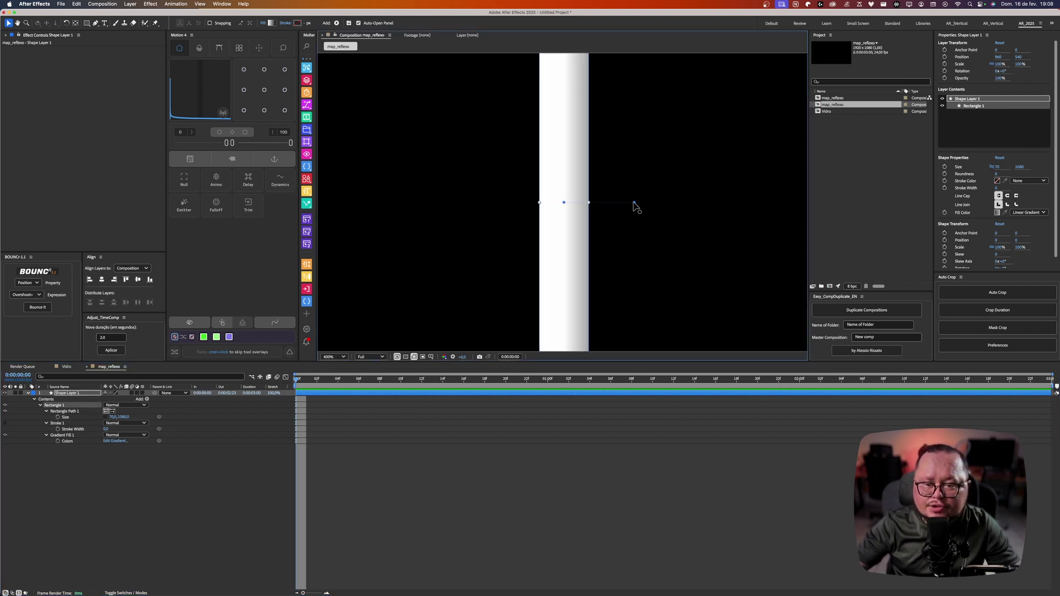
{"action": "left_click_drag", "start_coordinate": [634, 202], "coordinate": [589, 204]}
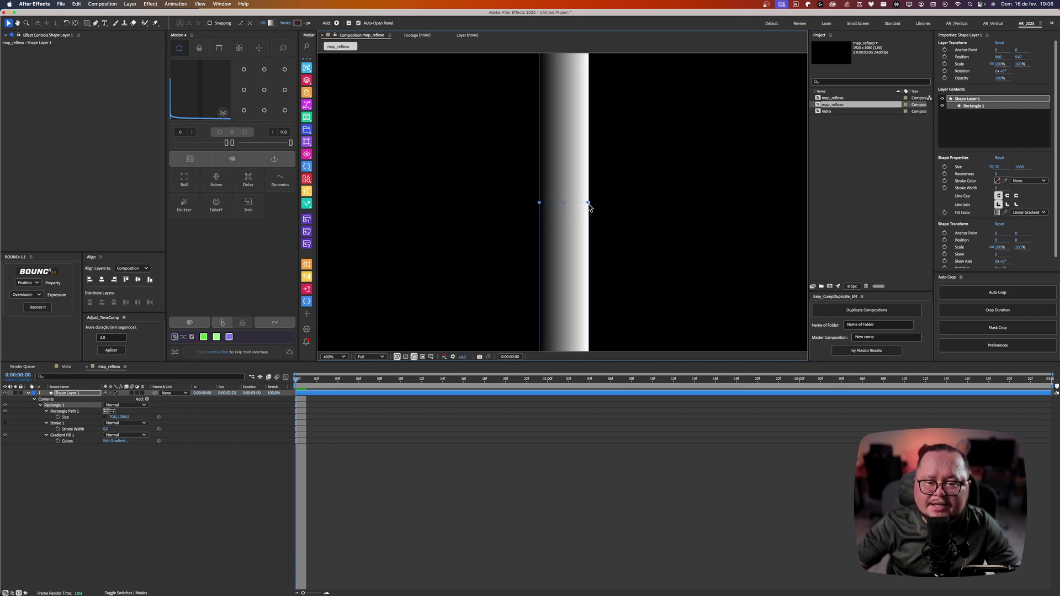
{"action": "key", "text": "comma"}
{"action": "left_click", "coordinate": [516, 440]}
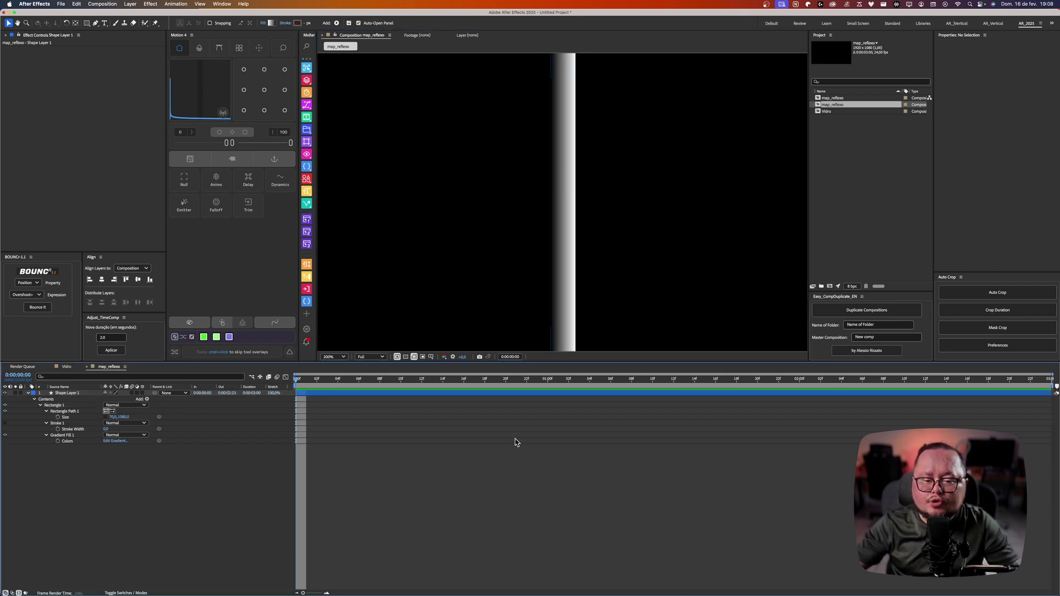
{"action": "key", "text": "comma"}
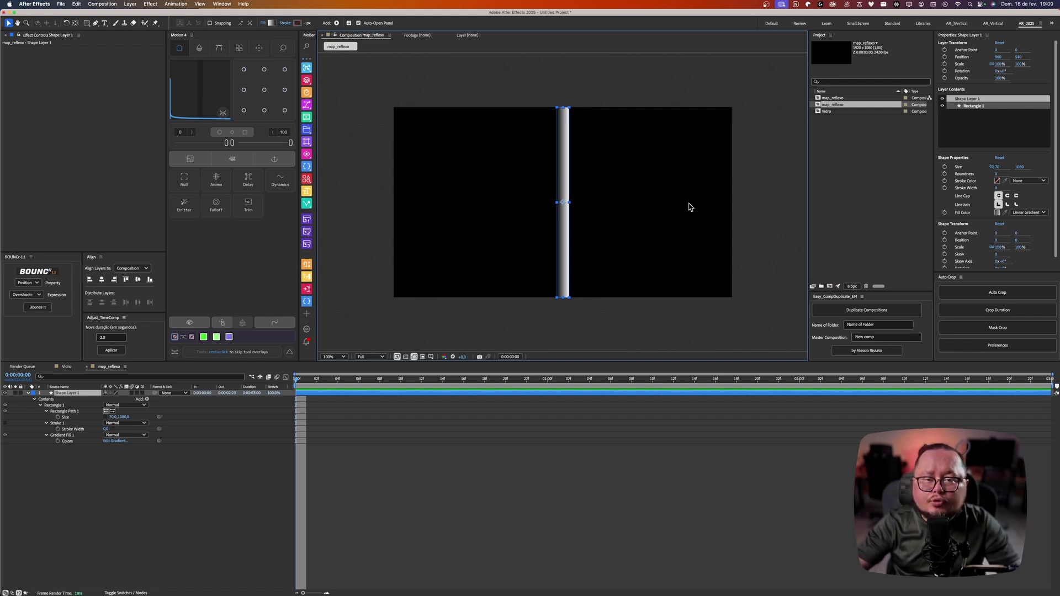
{"action": "left_click", "coordinate": [146, 399]}
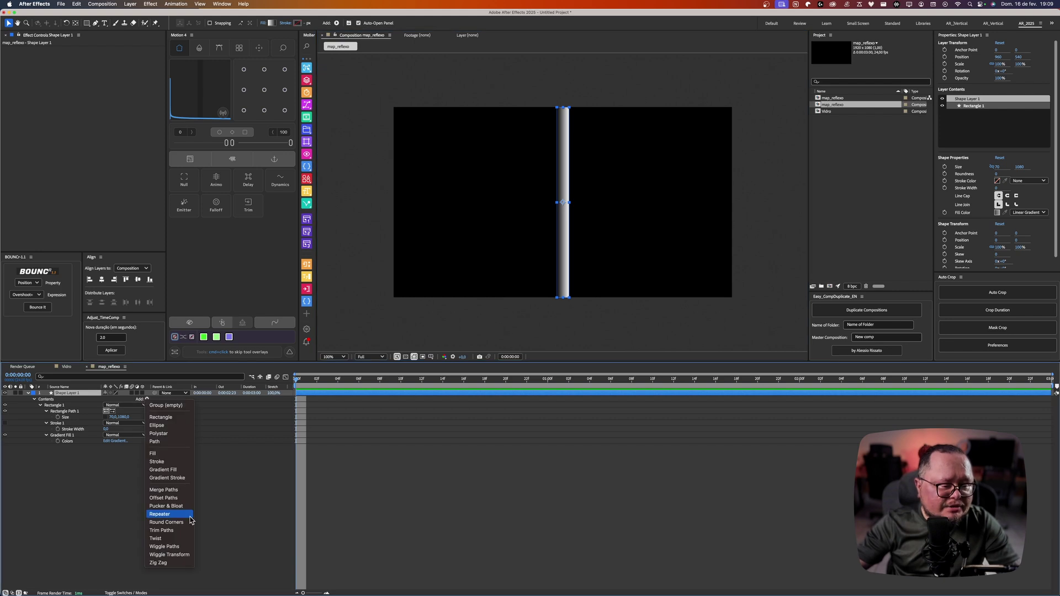
{"action": "left_click", "coordinate": [162, 514]}
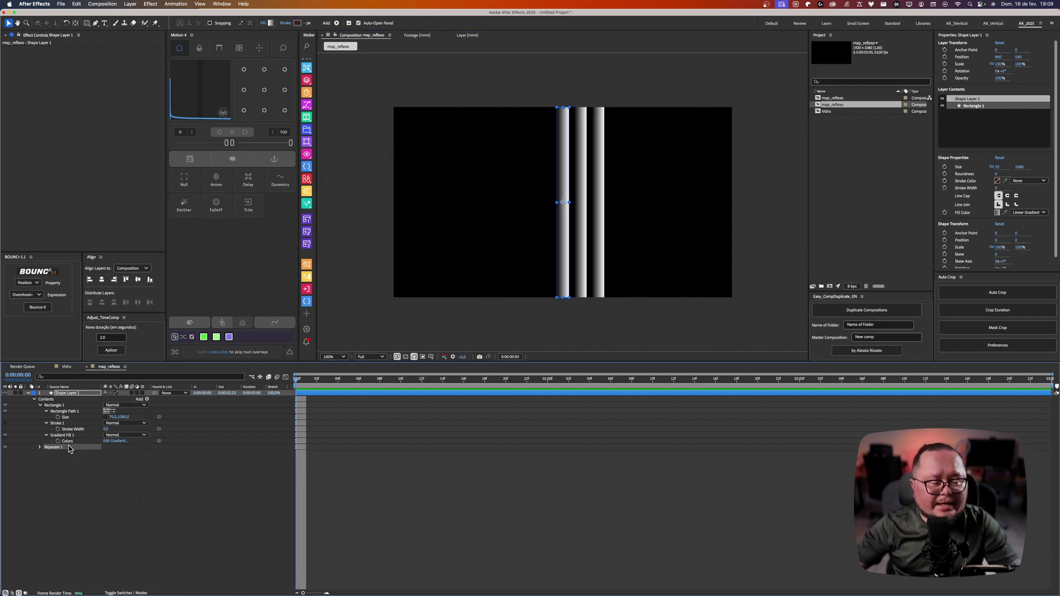
{"action": "key", "text": "Delete"}
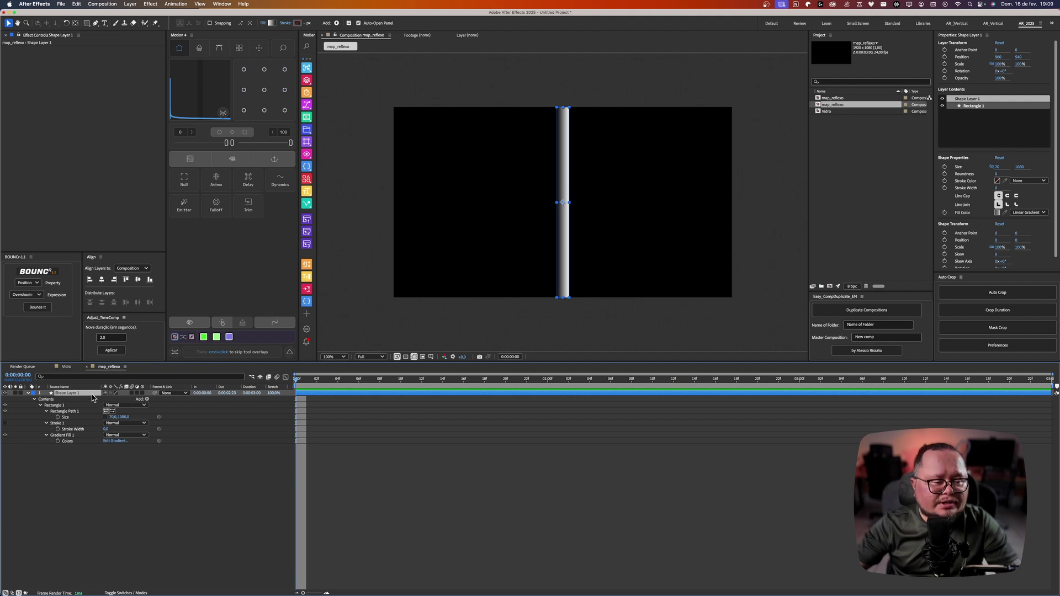
Step: Apply the CC RepeTile effect to the gradient strip's shape layer
{"action": "key", "text": "ctrl+space"}
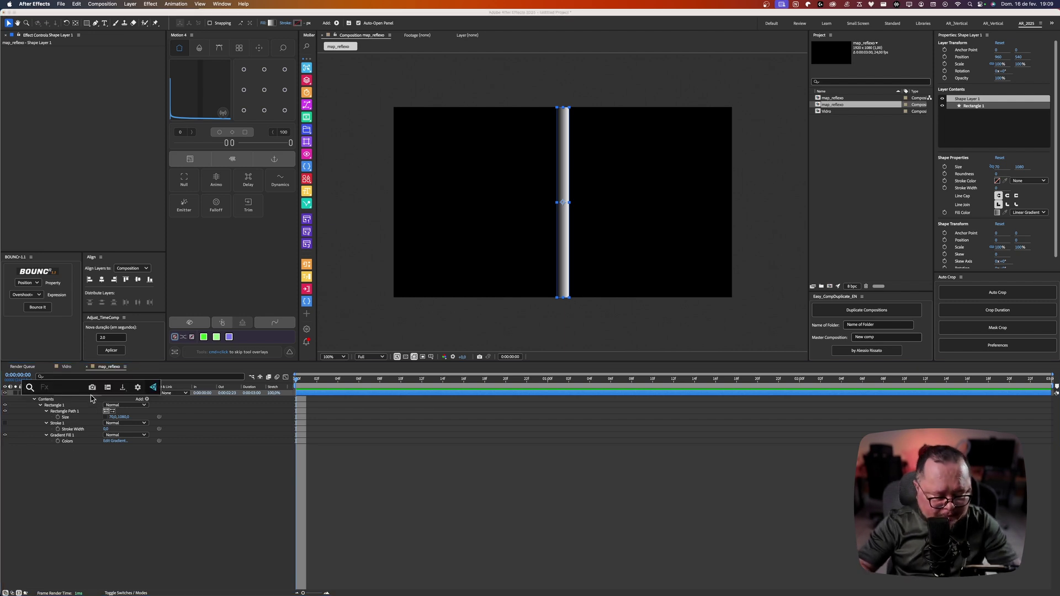
{"action": "type", "text": "repe"}
{"action": "key", "text": "Return"}
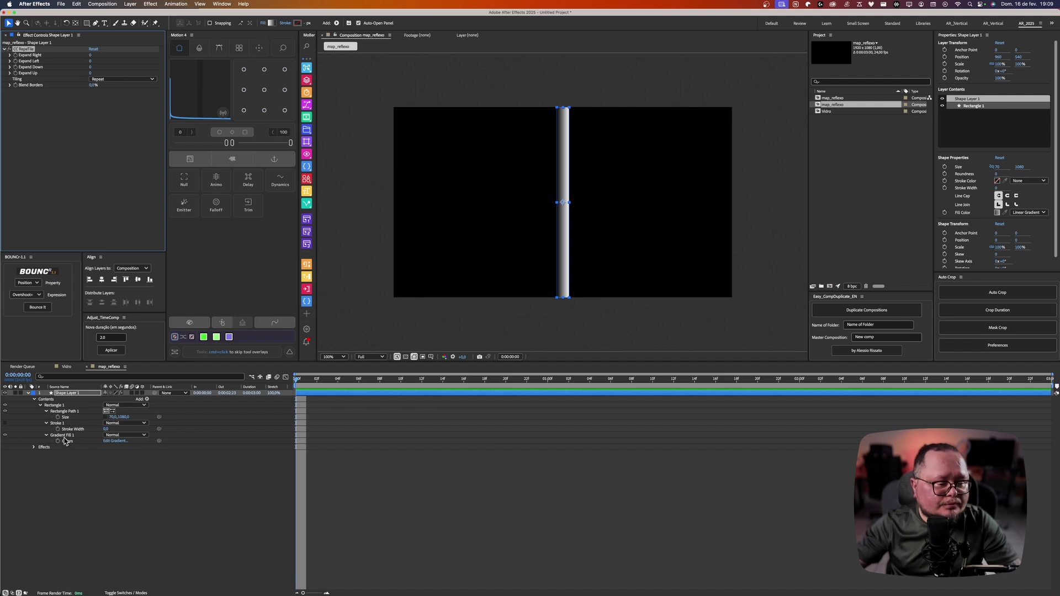
{"action": "left_click", "coordinate": [149, 399]}
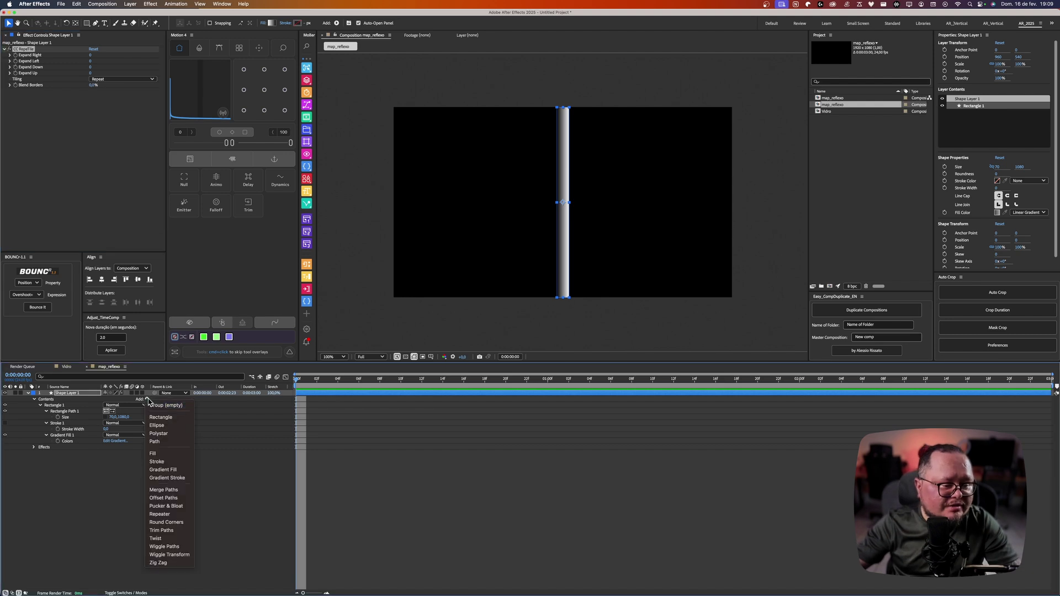
{"action": "left_click", "coordinate": [223, 507]}
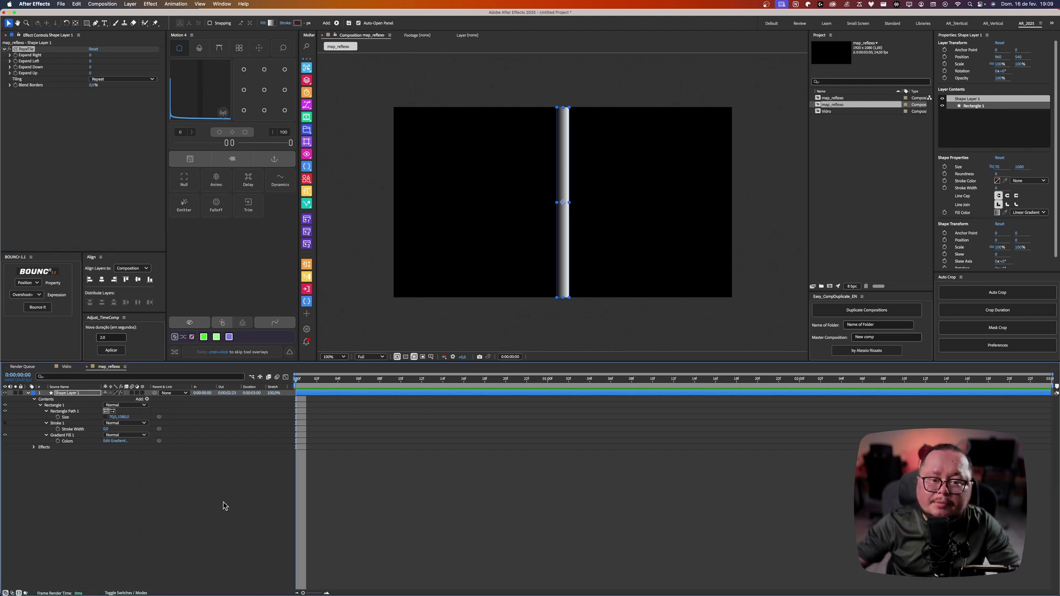
Step: Expand the tiling about 1250 to the right and about 1450 to the left so the strips fill the frame's width
{"action": "left_click", "coordinate": [59, 393]}
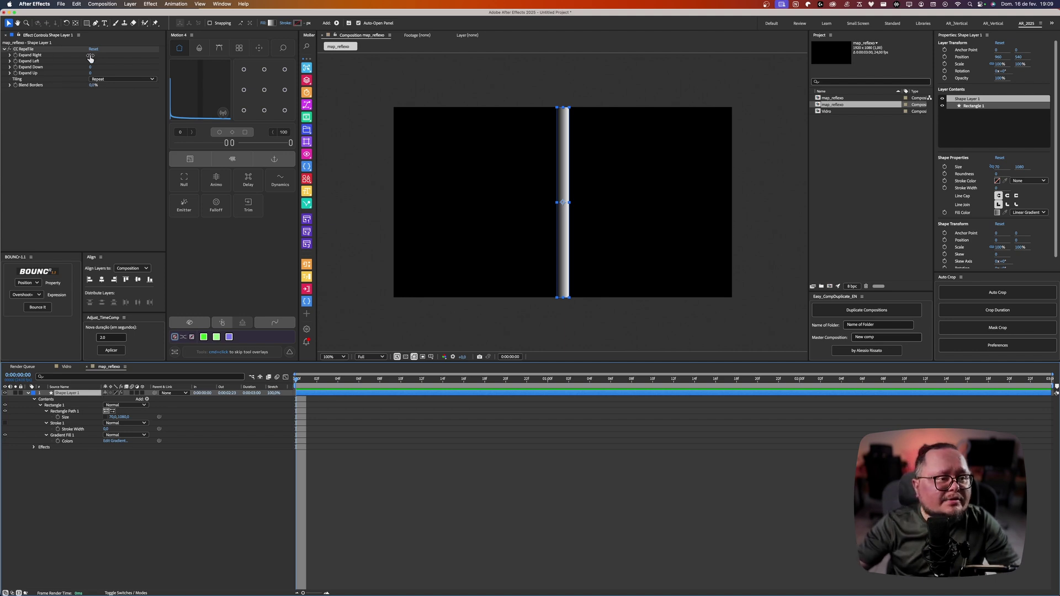
{"action": "left_click_drag", "start_coordinate": [90, 58], "coordinate": [41, 76]}
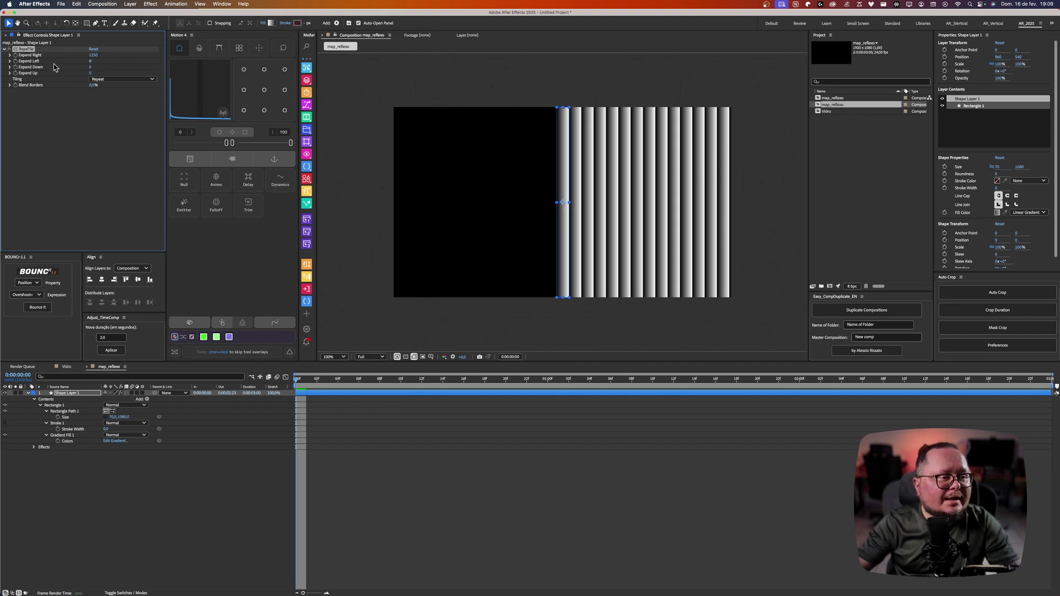
{"action": "left_click_drag", "start_coordinate": [91, 62], "coordinate": [608, 105]}
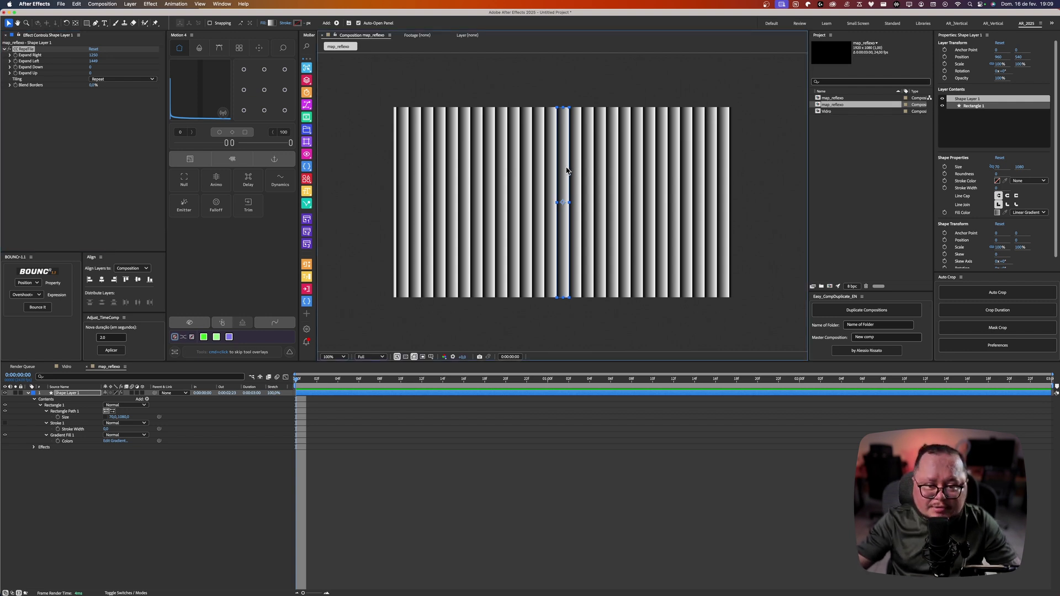
Step: Animate the strip layer's horizontal position from about 638 on the first frame to about 1178 on the last, and preview the motion
{"action": "left_click_drag", "start_coordinate": [567, 170], "coordinate": [509, 174]}
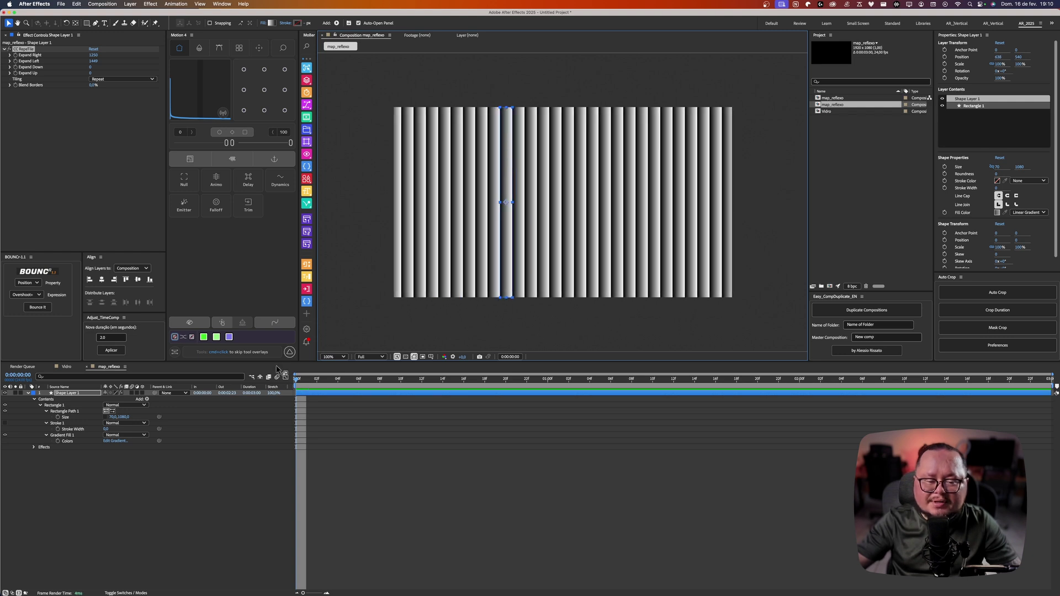
{"action": "key", "text": "alt+shift+p"}
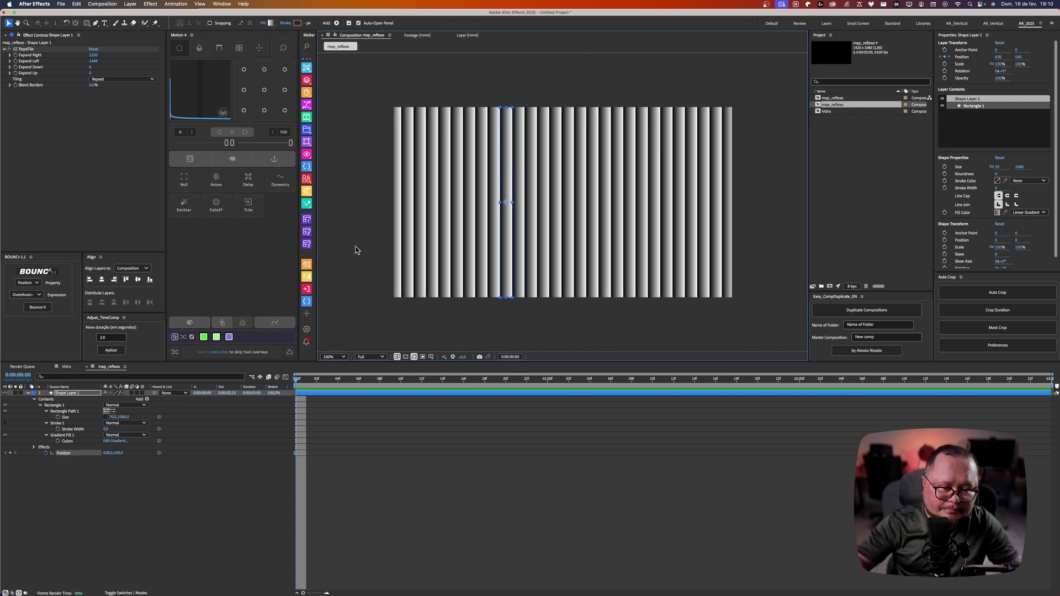
{"action": "left_click", "coordinate": [590, 379]}
{"action": "key", "text": "End"}
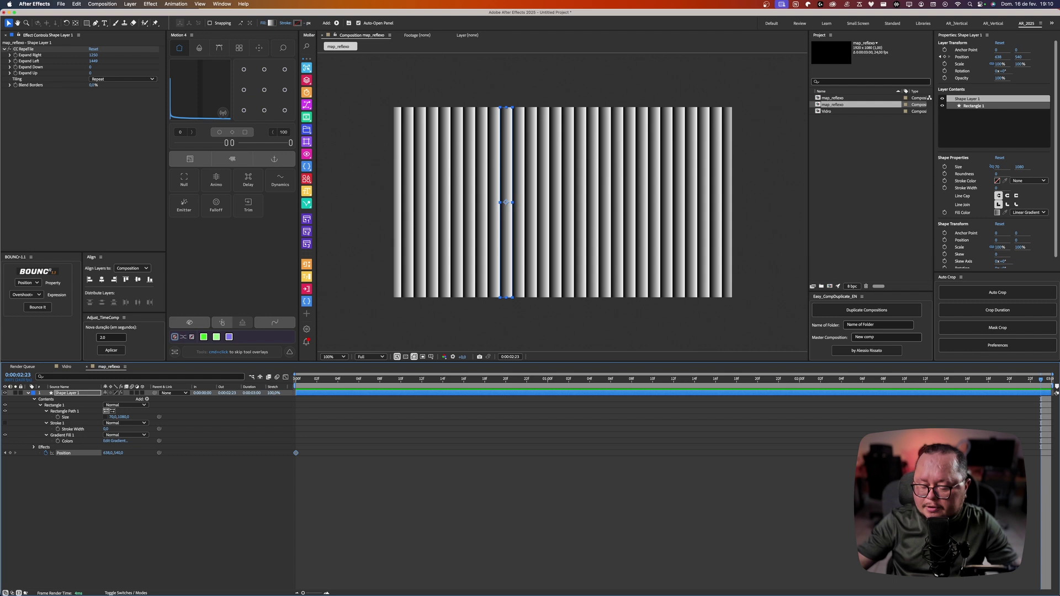
{"action": "left_click_drag", "start_coordinate": [506, 202], "coordinate": [601, 203]}
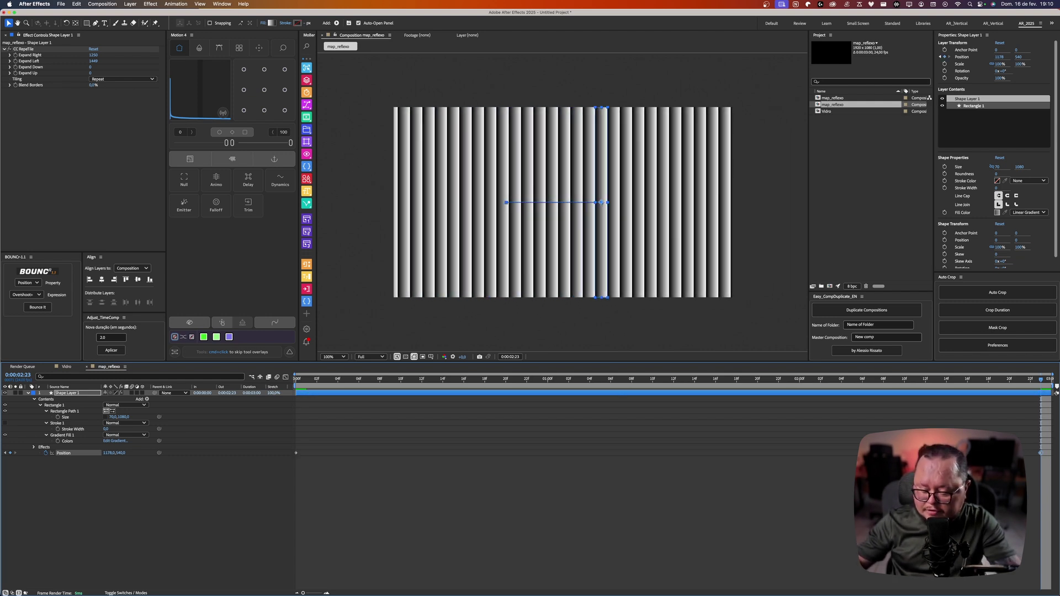
{"action": "key", "text": "space"}
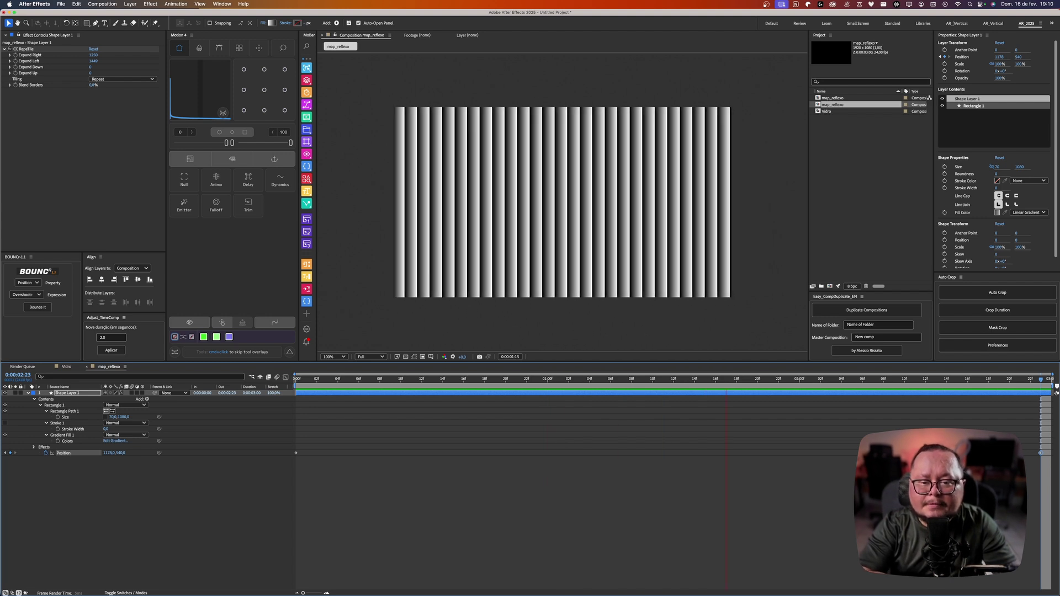
{"action": "key", "text": "space"}
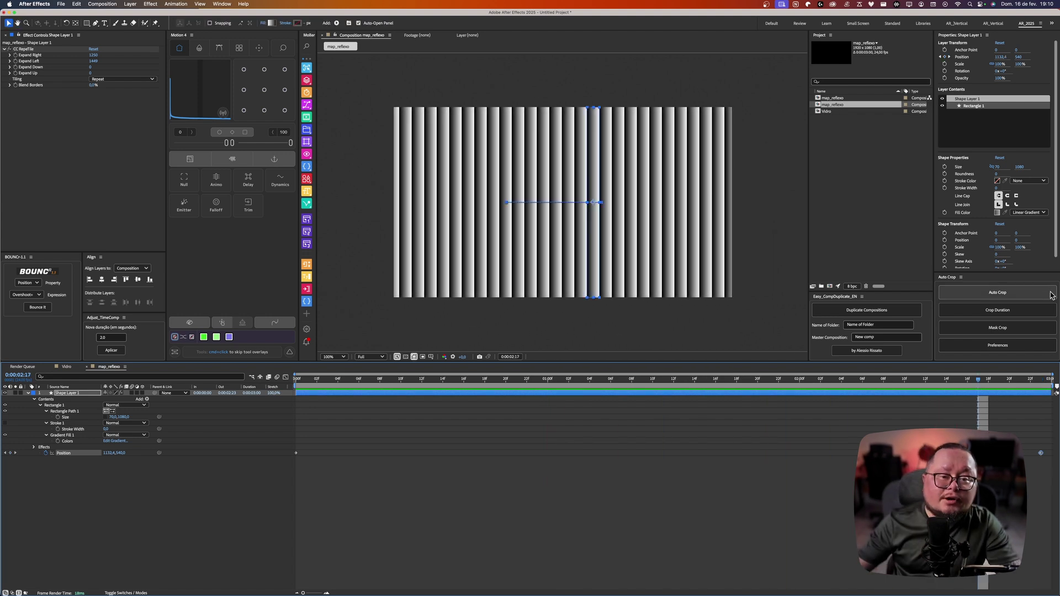
{"action": "left_click", "coordinate": [572, 451]}
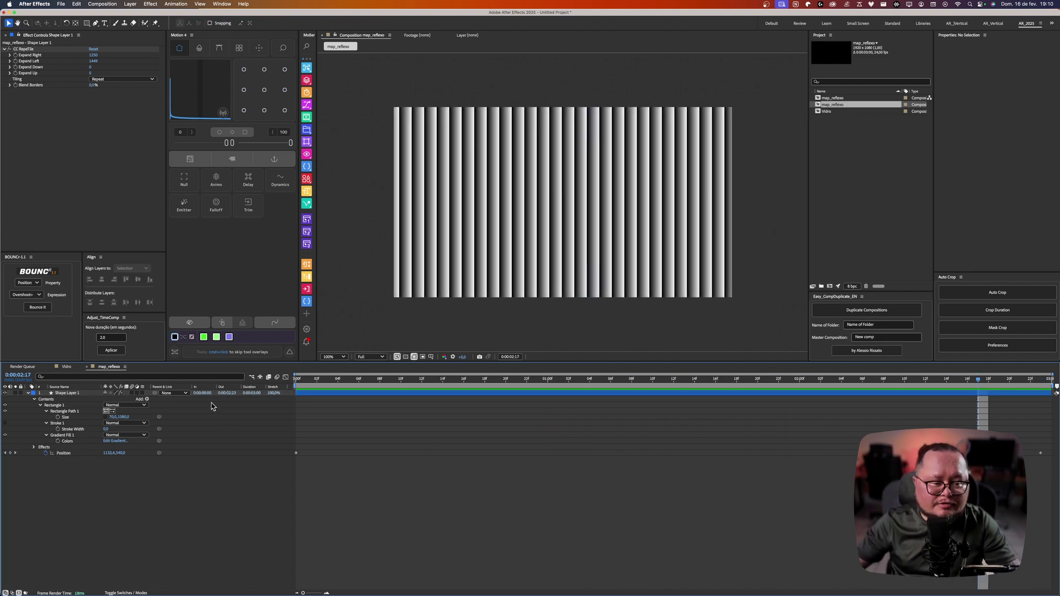
Step: Place map_reflexo beneath the OK text layer in the Vidro composition and hide the map layer
{"action": "left_click", "coordinate": [65, 367]}
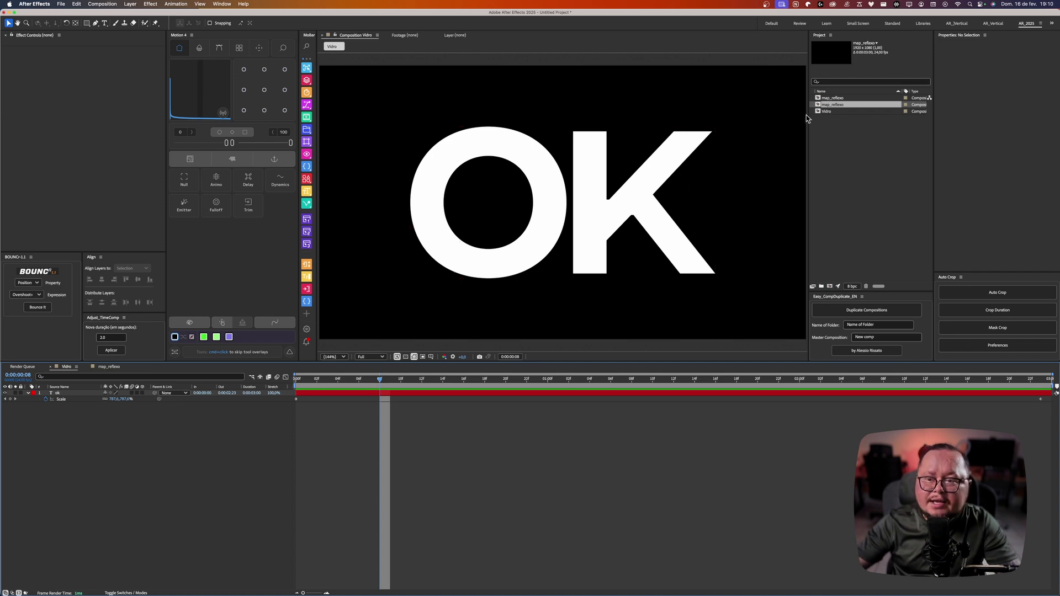
{"action": "left_click_drag", "start_coordinate": [829, 111], "coordinate": [182, 482]}
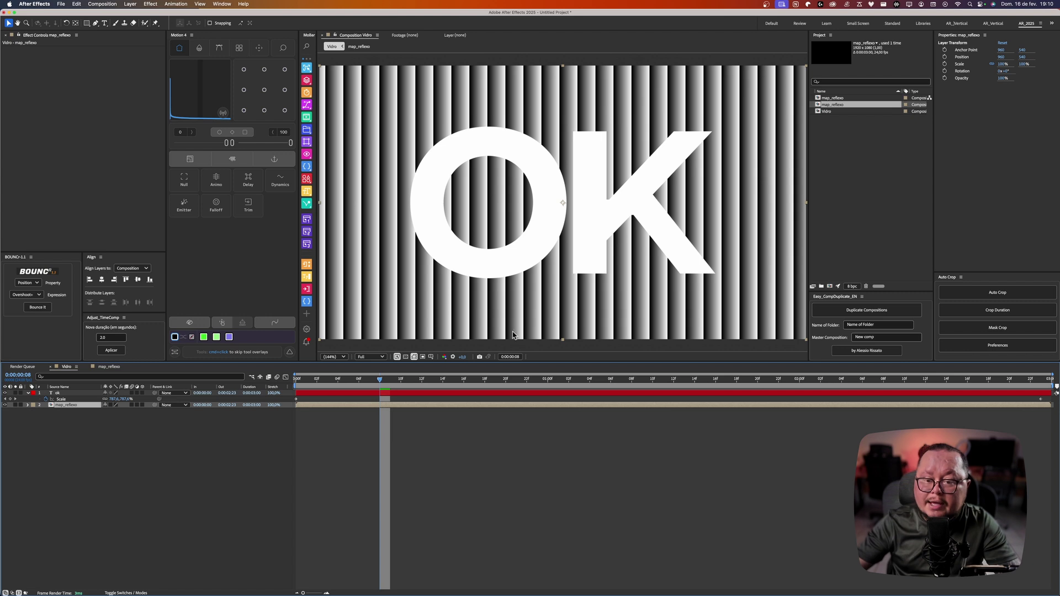
{"action": "left_click", "coordinate": [6, 405]}
{"action": "left_click", "coordinate": [38, 423]}
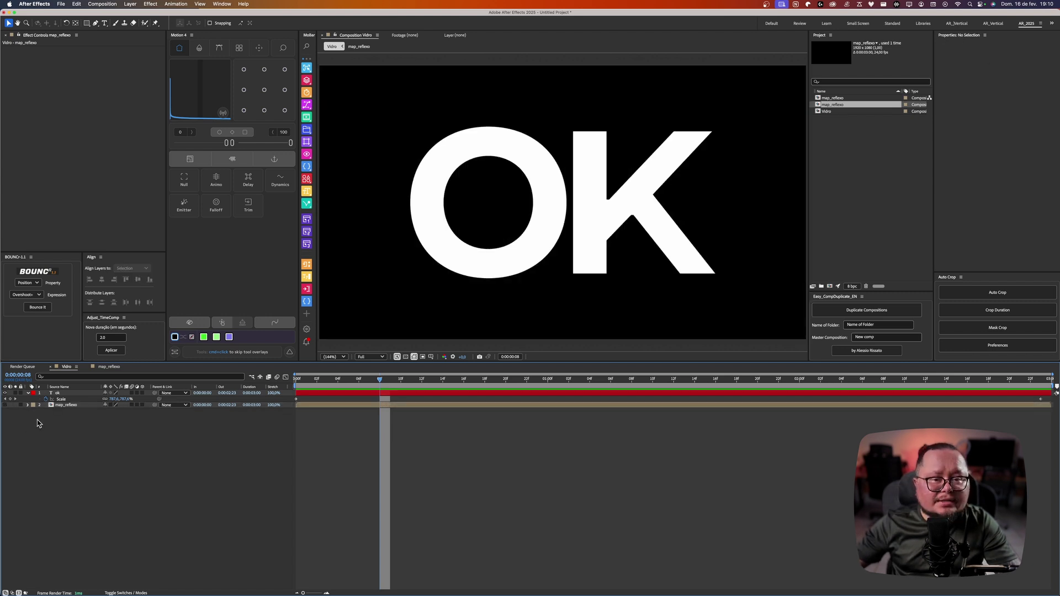
Step: Create an adjustment layer above the OK text and name it Reflexo_FX
{"action": "right_click", "coordinate": [95, 432]}
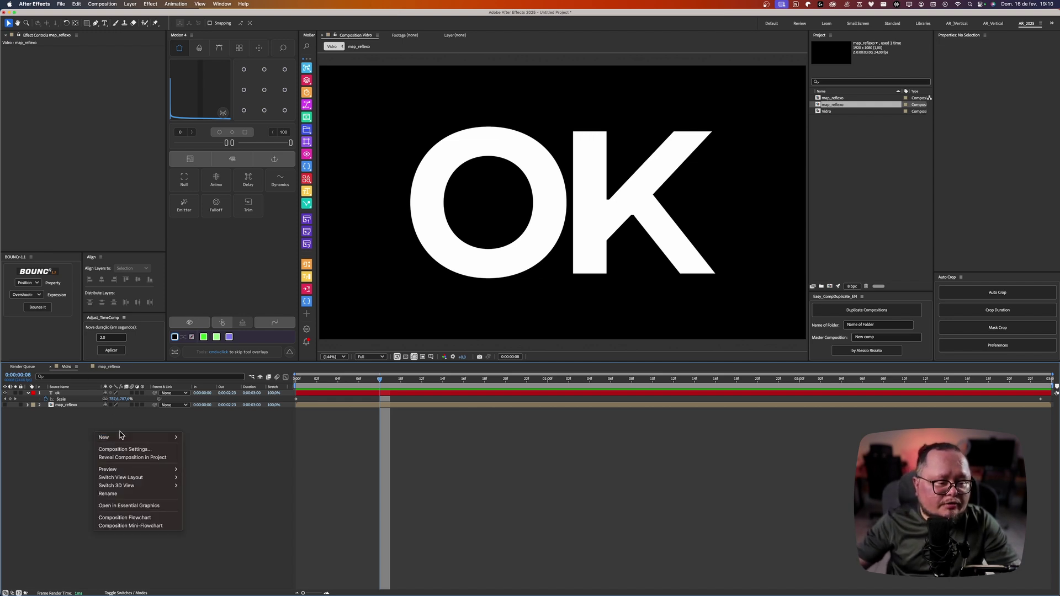
{"action": "mouse_move", "coordinate": [144, 437]}
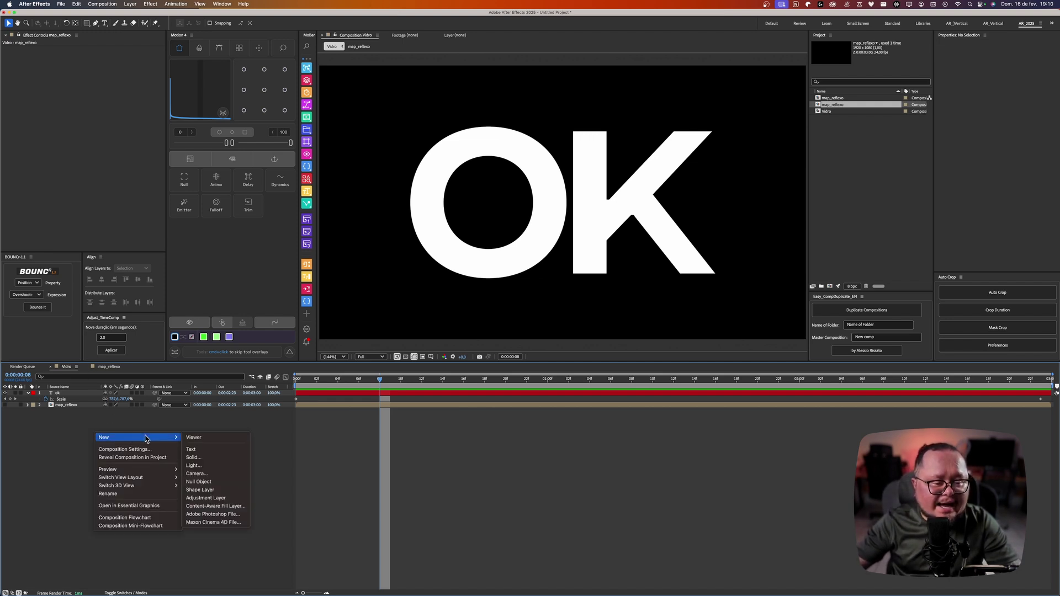
{"action": "left_click", "coordinate": [202, 499]}
{"action": "key", "text": "Return"}
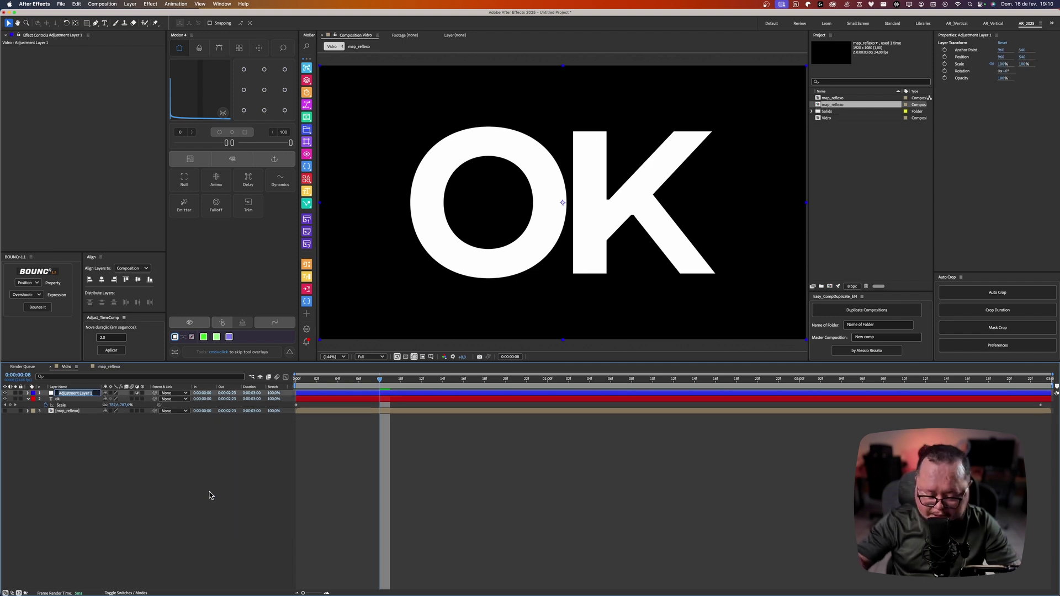
{"action": "type", "text": "Reflxo"}
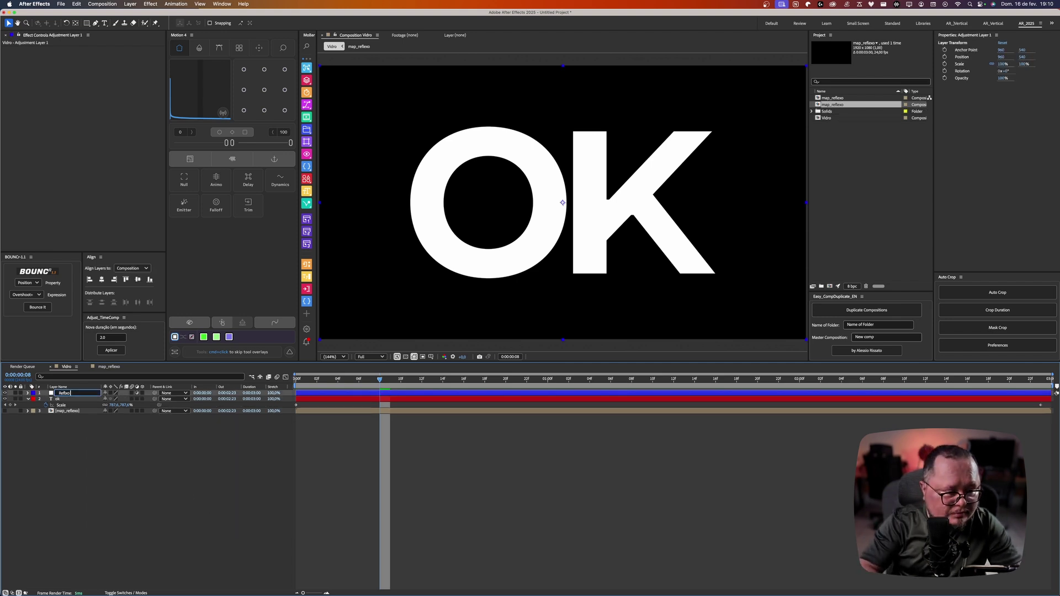
{"action": "type", "text": "exo_FX"}
{"action": "key", "text": "Return"}
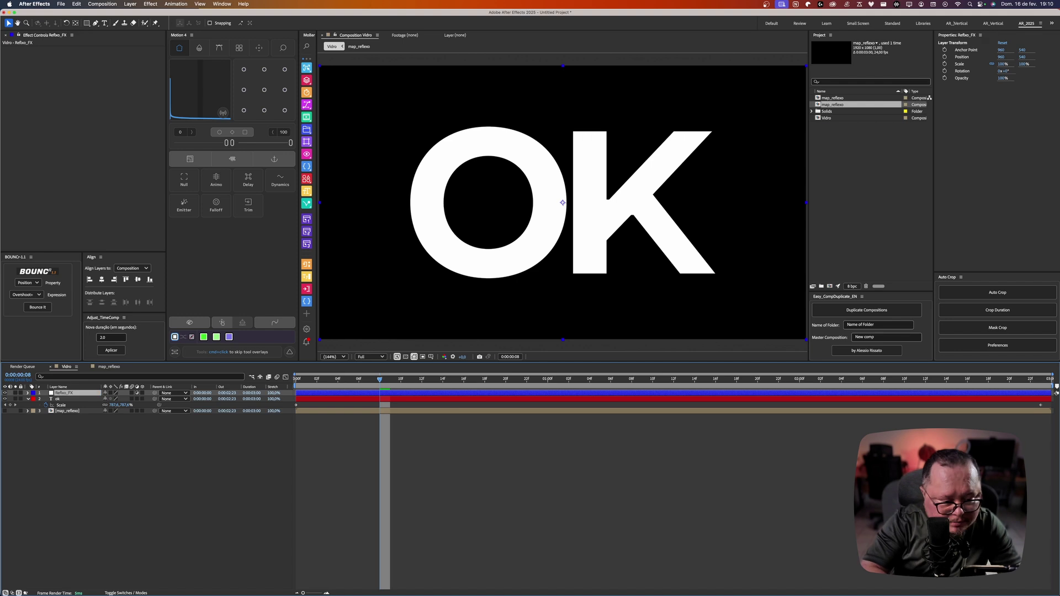
Step: Set the Reflexo_FX layer's label colour to yellow
{"action": "left_click", "coordinate": [33, 394]}
{"action": "left_click", "coordinate": [47, 425]}
{"action": "left_click", "coordinate": [49, 434]}
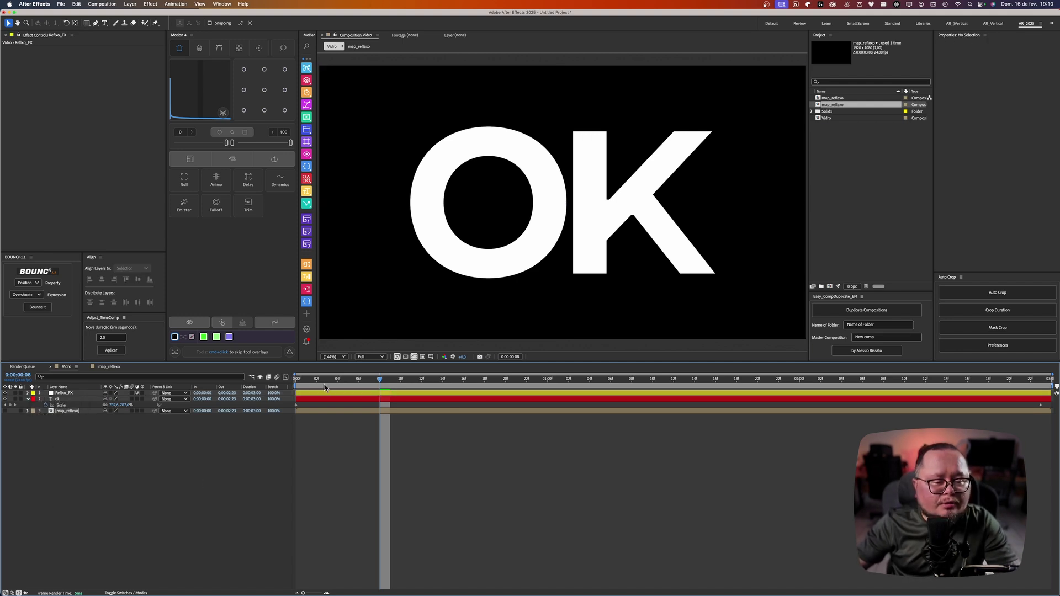
Step: Apply a Displacement Map effect to Reflexo_FX with map_reflexo as the displacement map layer, and scrub the timeline to check it
{"action": "left_click_drag", "start_coordinate": [364, 382], "coordinate": [133, 440]}
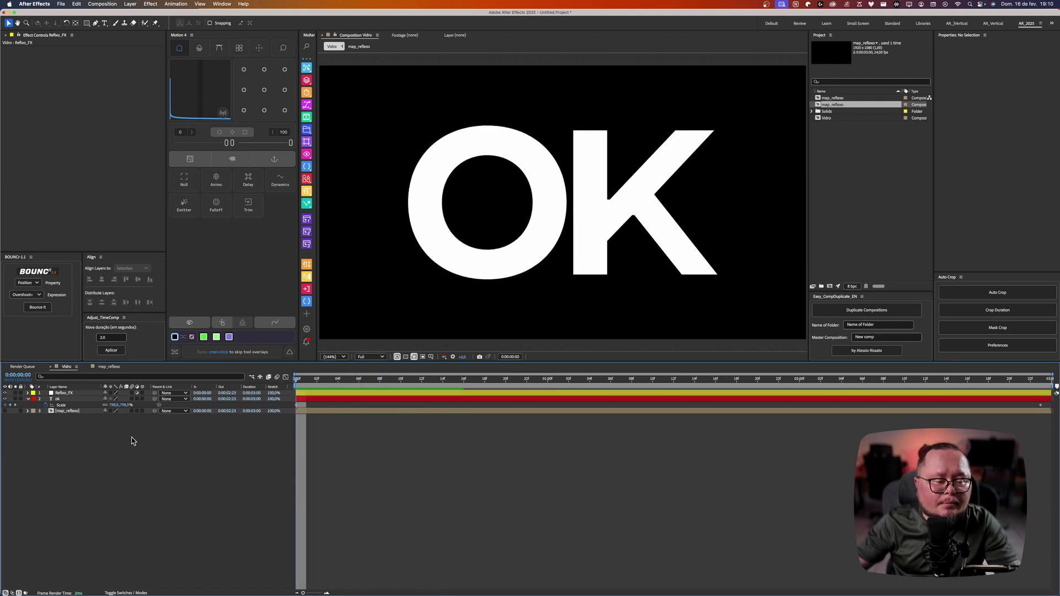
{"action": "left_click", "coordinate": [66, 394]}
{"action": "right_click", "coordinate": [67, 394]}
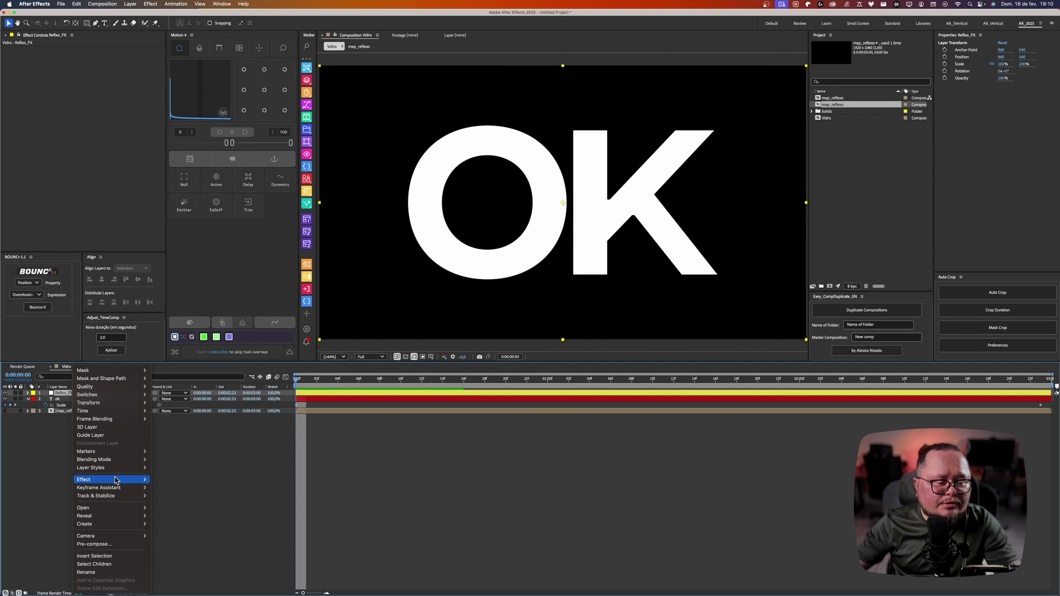
{"action": "mouse_move", "coordinate": [119, 480]}
{"action": "mouse_move", "coordinate": [188, 467]}
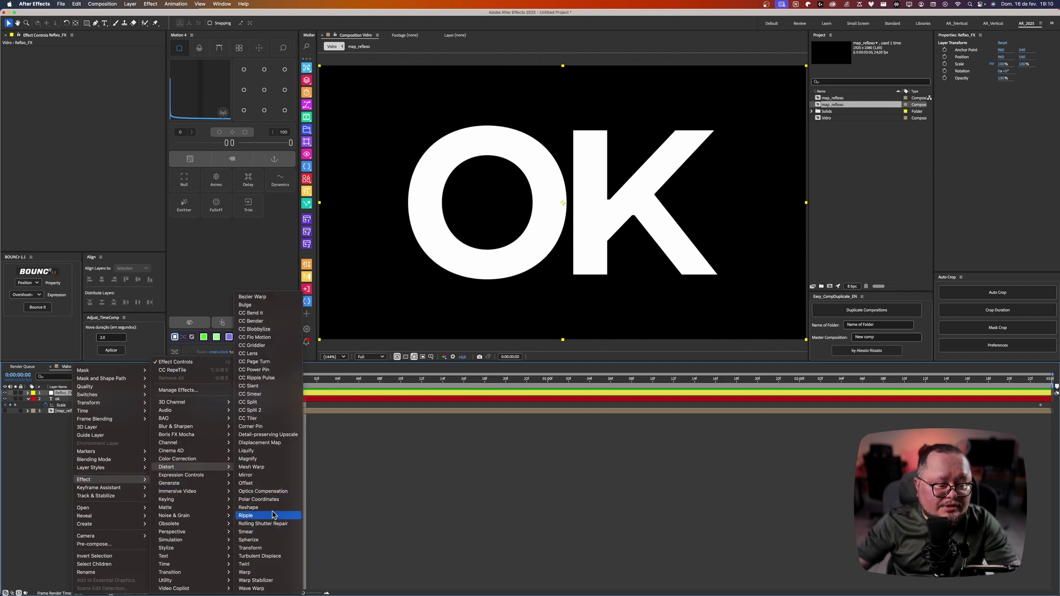
{"action": "left_click", "coordinate": [263, 443]}
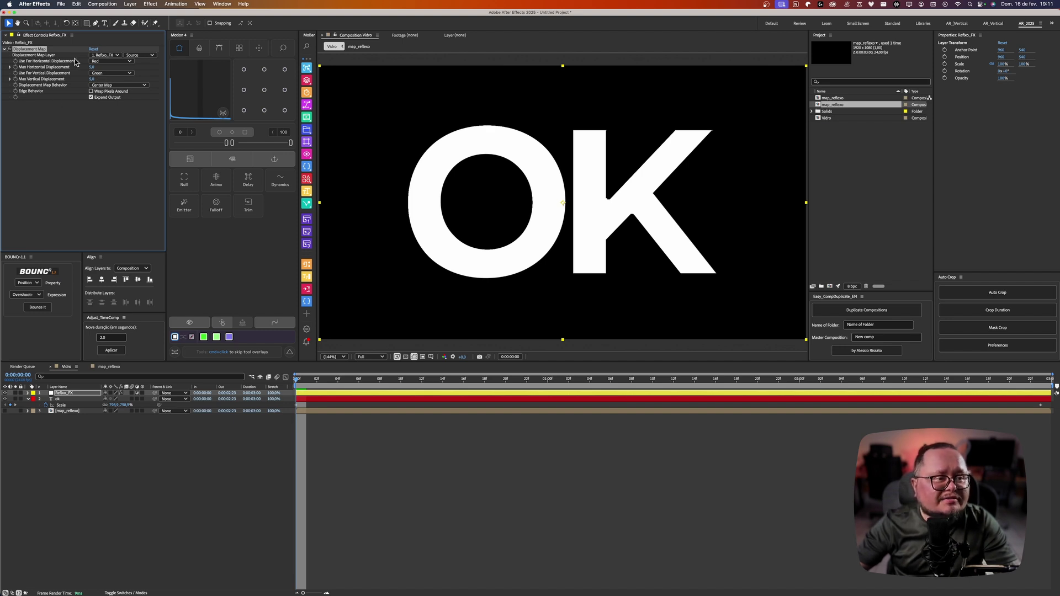
{"action": "left_click", "coordinate": [104, 55]}
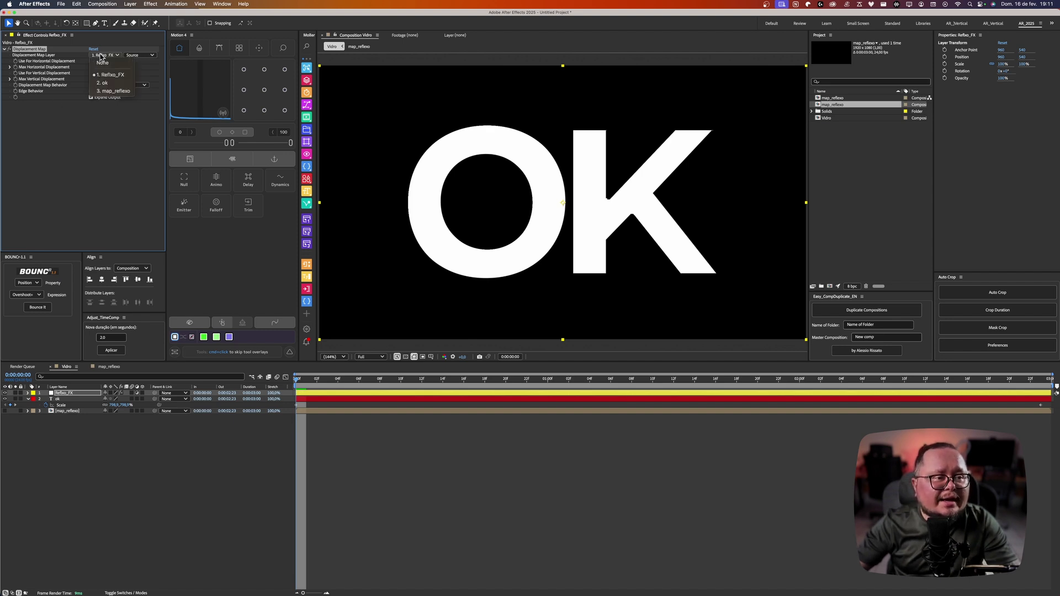
{"action": "left_click", "coordinate": [100, 91]}
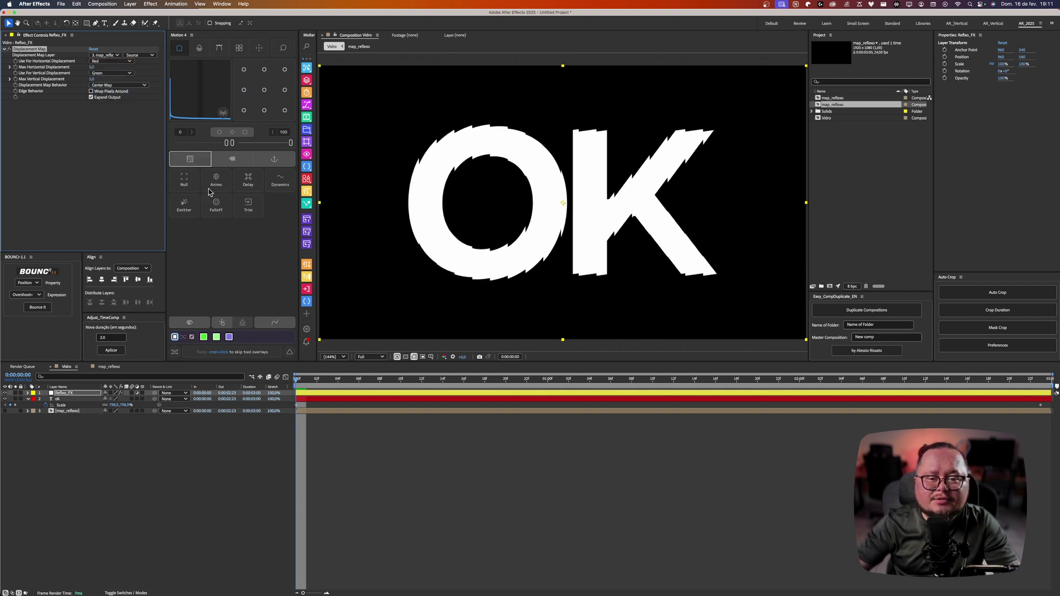
{"action": "left_click_drag", "start_coordinate": [301, 378], "coordinate": [485, 381]}
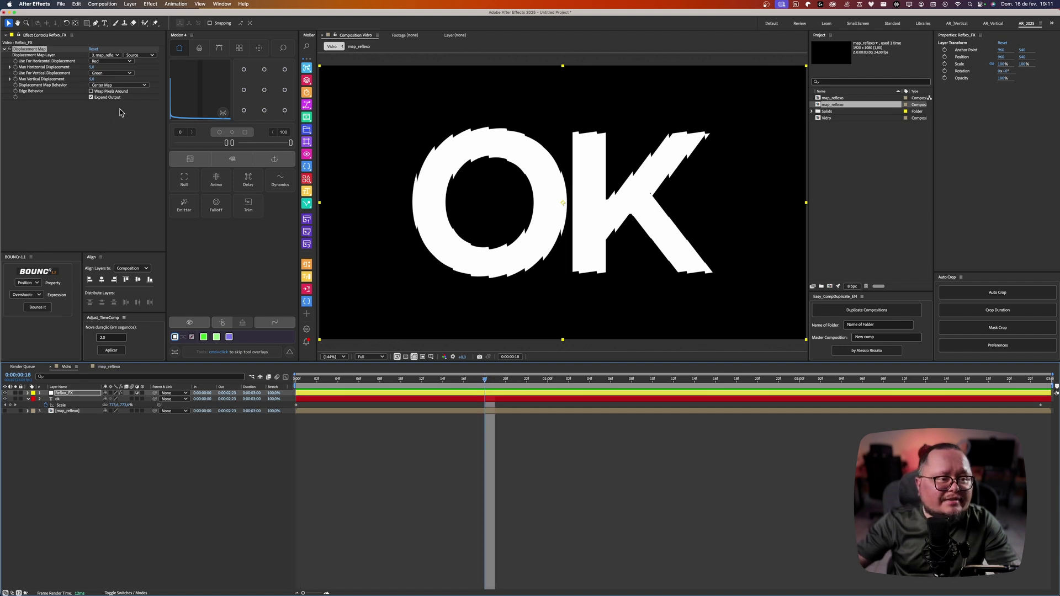
Step: Set the Displacement Map's maximum vertical displacement to 0 and maximum horizontal displacement to 27, and return to the first frame
{"action": "left_click_drag", "start_coordinate": [91, 80], "coordinate": [93, 79]}
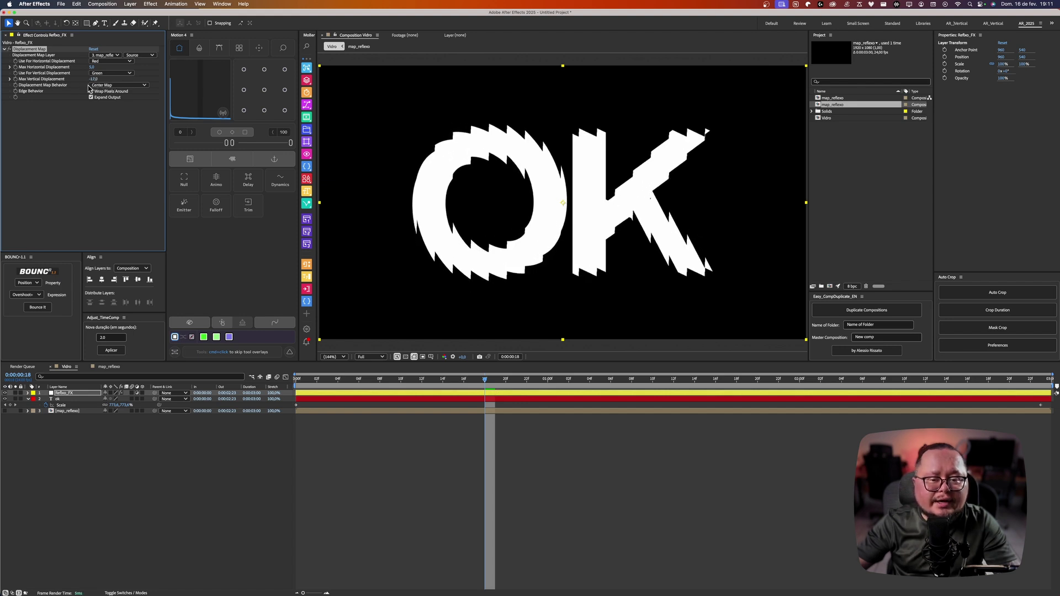
{"action": "left_click", "coordinate": [94, 79]}
{"action": "type", "text": "0"}
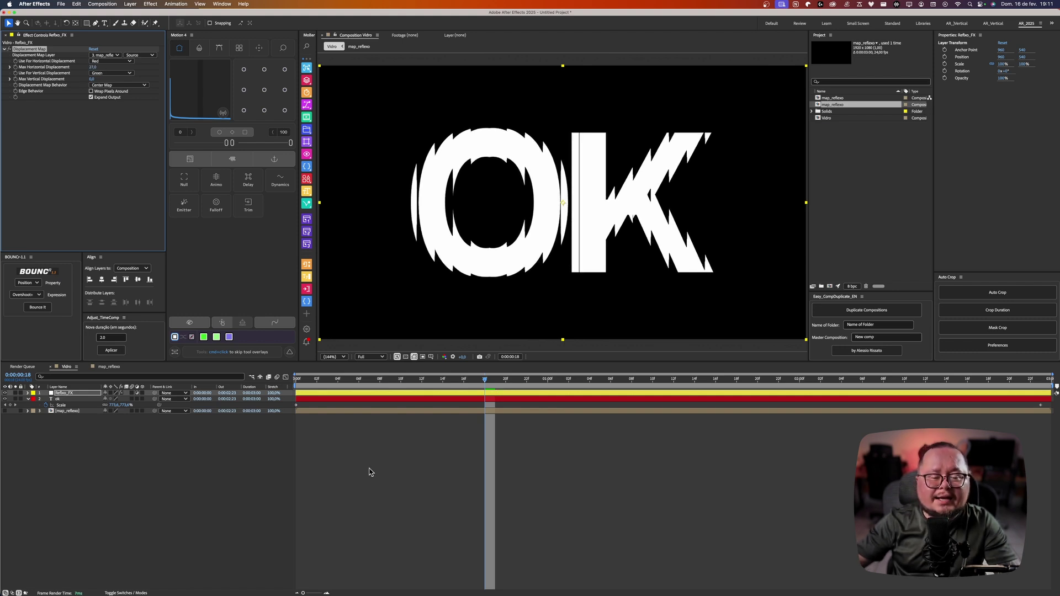
{"action": "left_click_drag", "start_coordinate": [343, 379], "coordinate": [287, 383]}
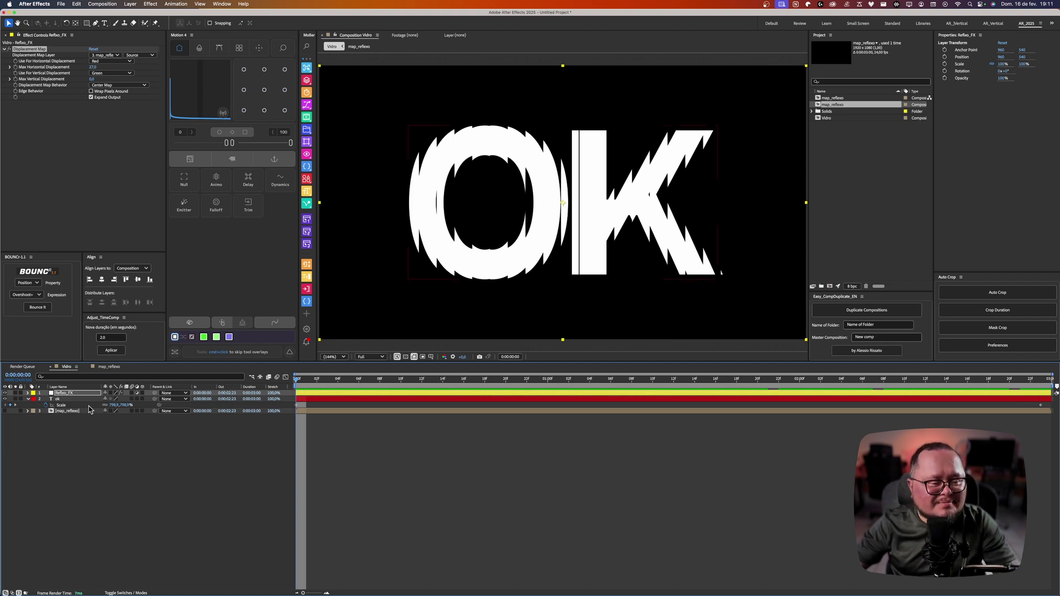
Step: Apply a Compound Blur effect to the Reflexo_FX adjustment layer with map_reflexo as its blur layer
{"action": "left_click", "coordinate": [60, 387]}
{"action": "key", "text": "ctrl+space"}
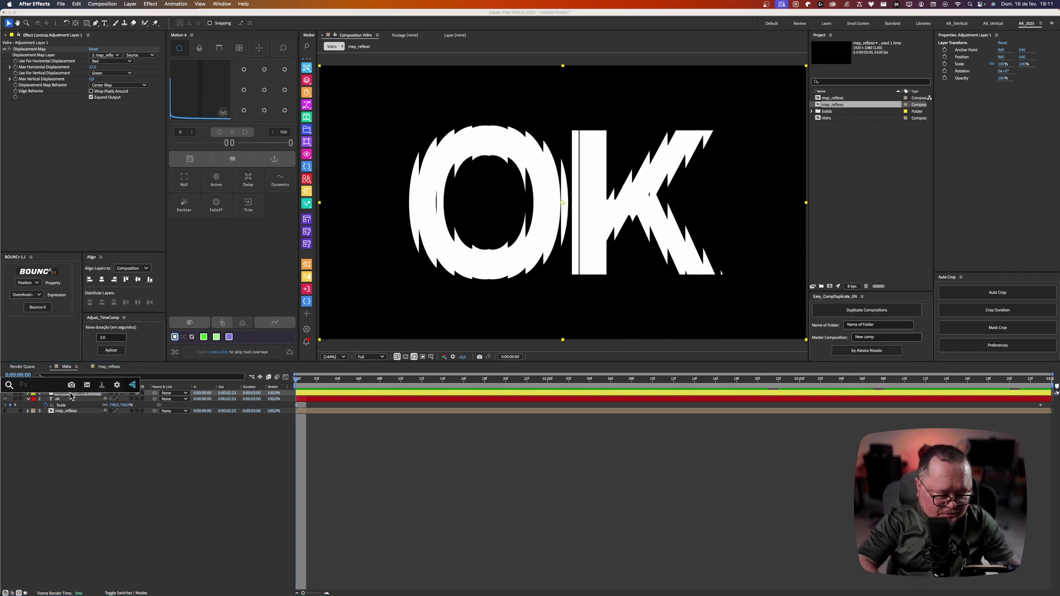
{"action": "type", "text": "com"}
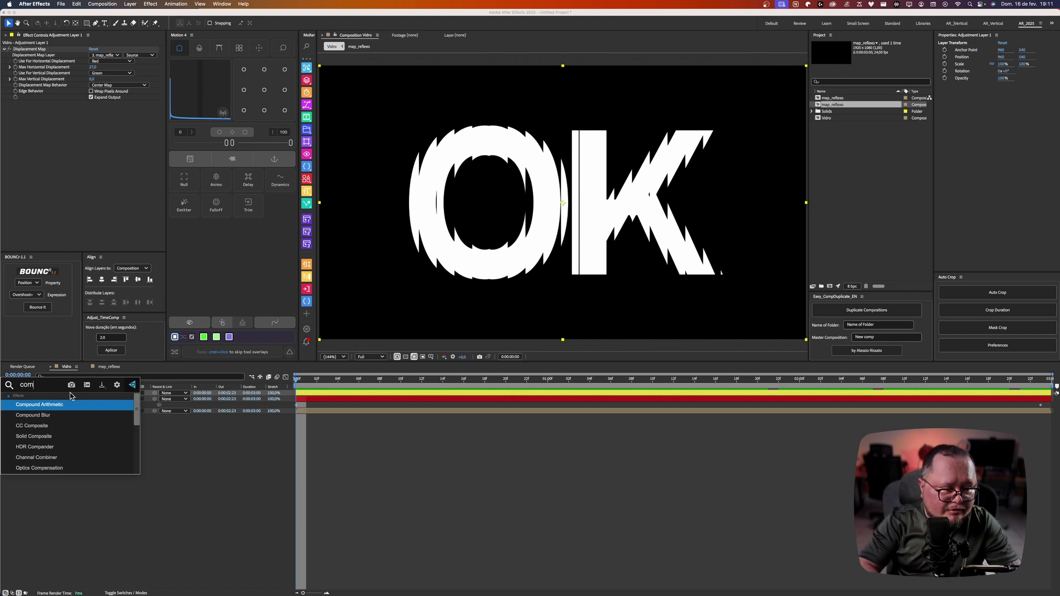
{"action": "key", "text": "Down"}
{"action": "key", "text": "Return"}
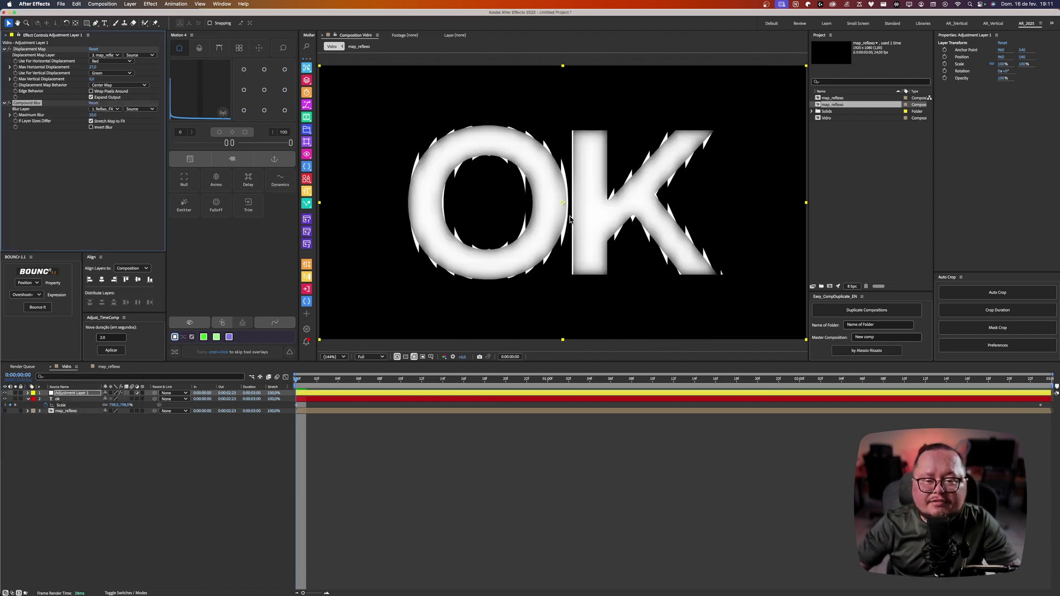
{"action": "left_click", "coordinate": [105, 109]}
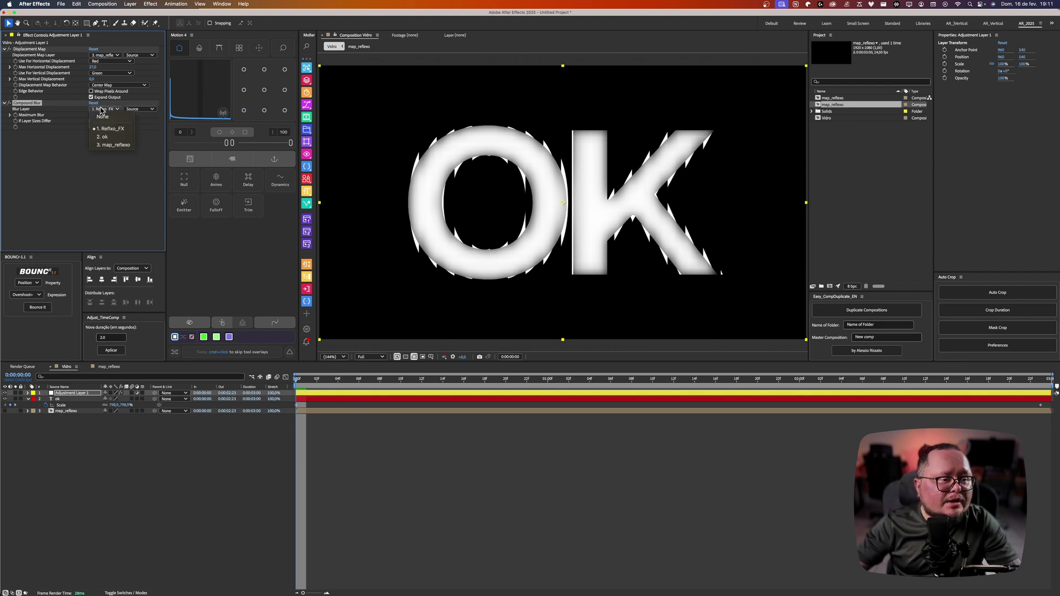
{"action": "left_click", "coordinate": [110, 144]}
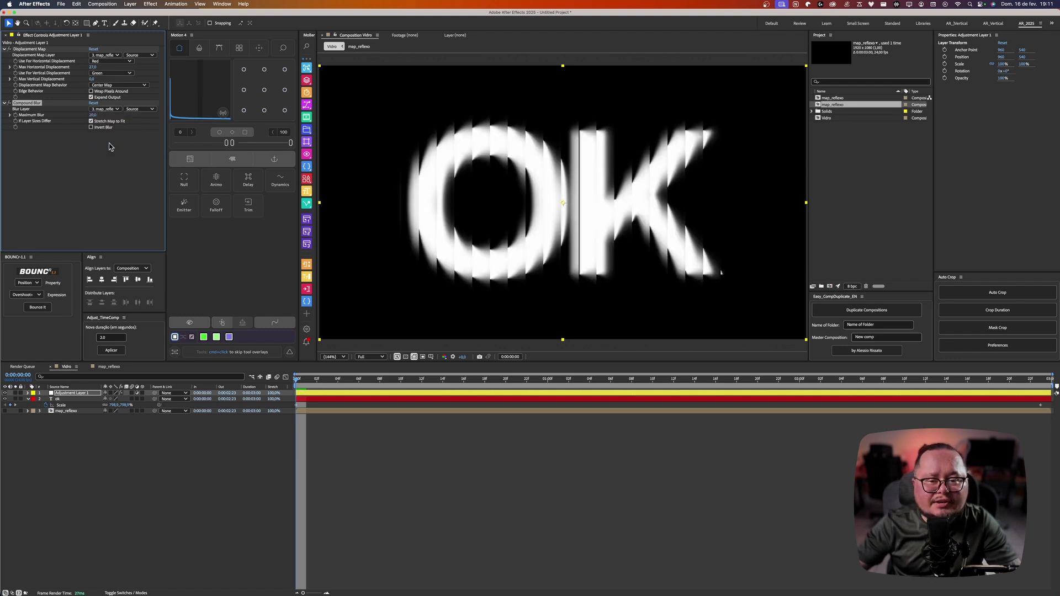
Step: Inspect the blurred strips up close and set the Compound Blur's maximum blur to 12
{"action": "key", "text": "period"}
{"action": "key", "text": "period"}
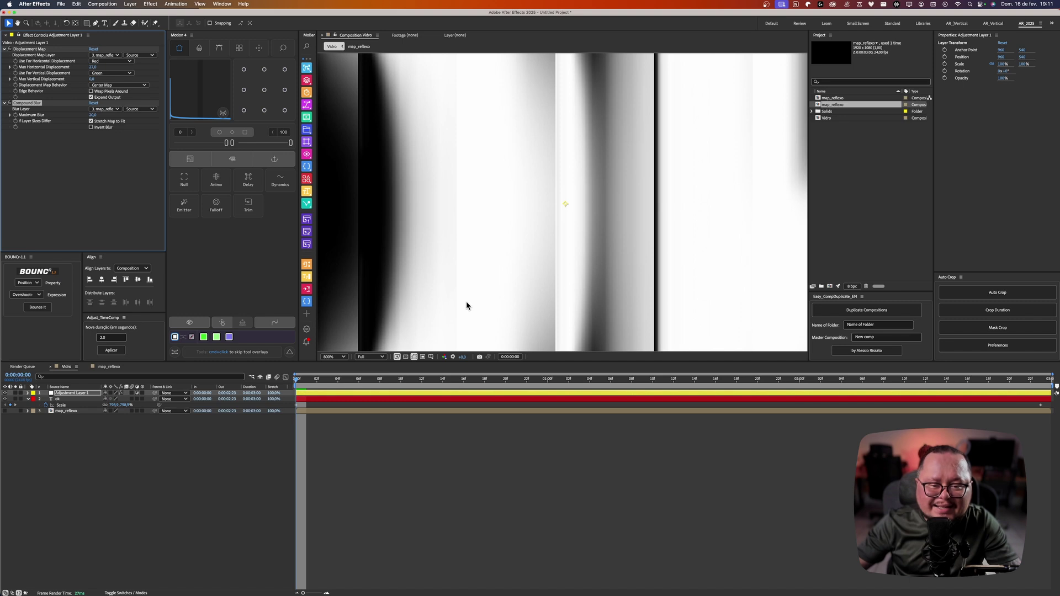
{"action": "key", "text": "comma"}
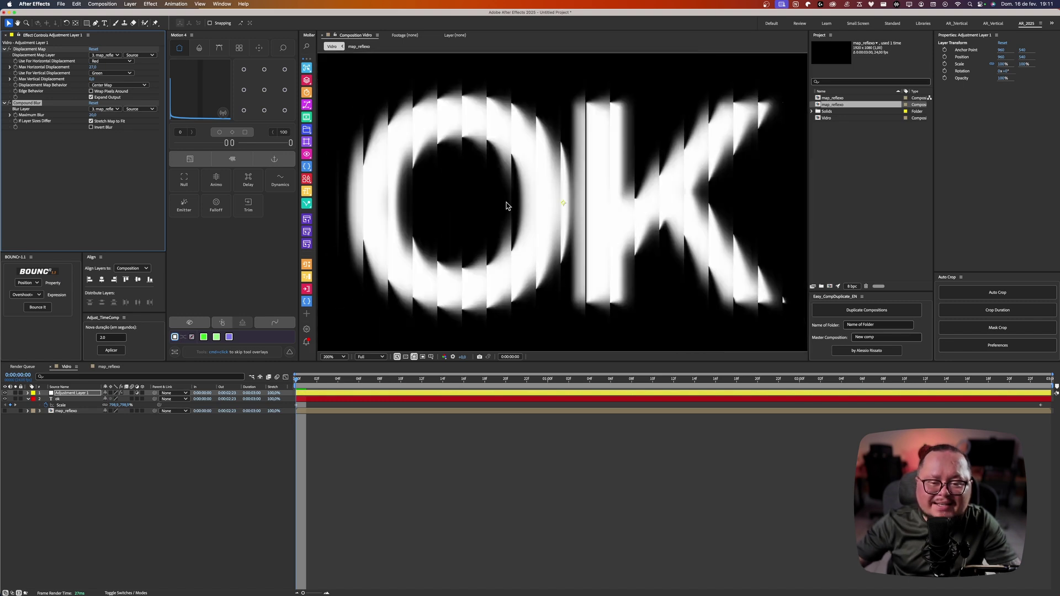
{"action": "left_click", "coordinate": [95, 115]}
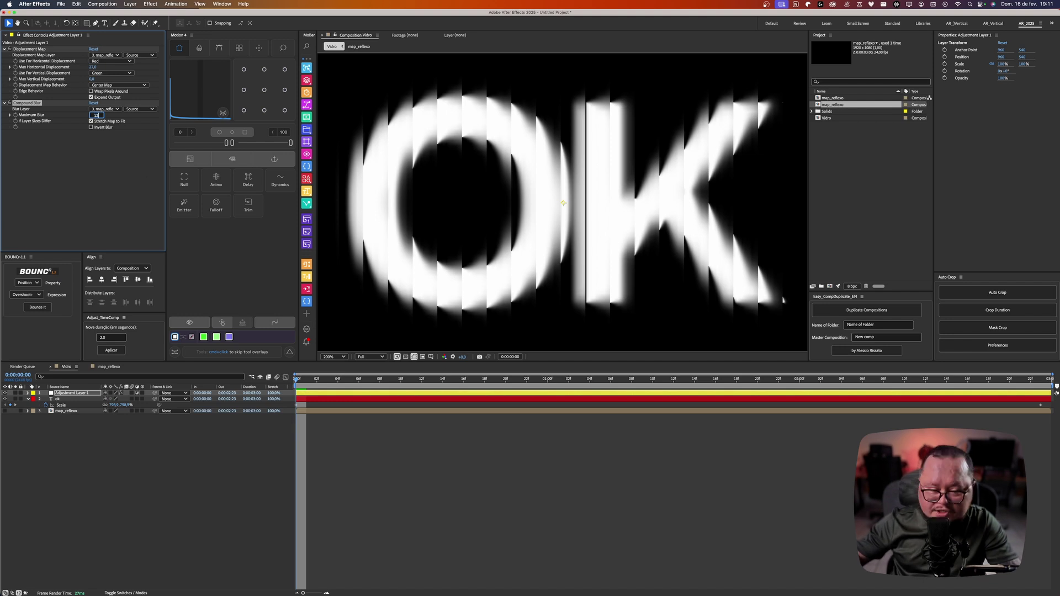
{"action": "key", "text": "Return"}
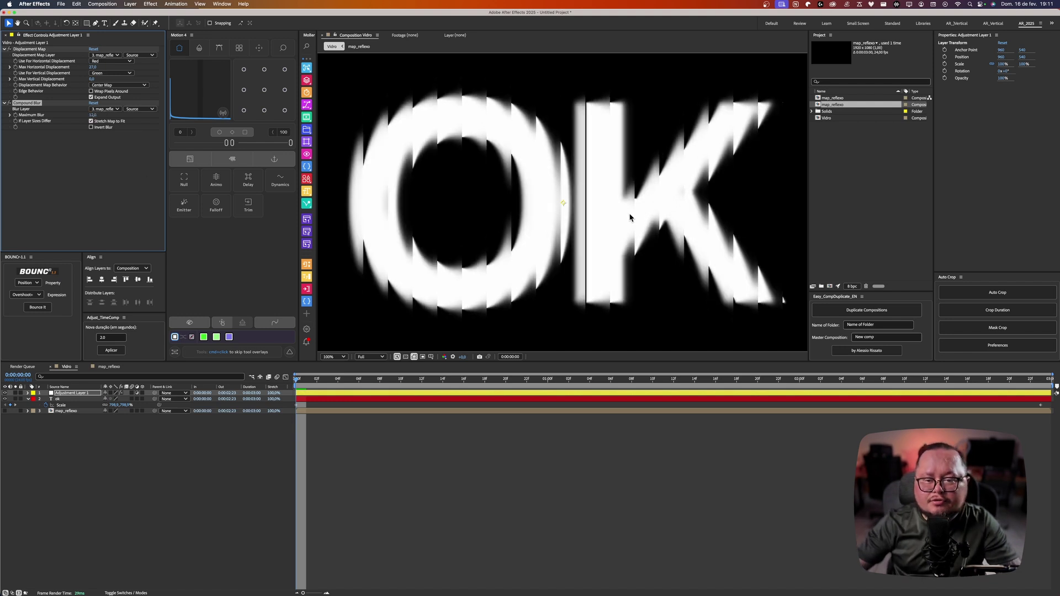
Step: Examine the hard strip edges in the blurred OK text at high magnification
{"action": "key", "text": "comma"}
{"action": "key", "text": "period"}
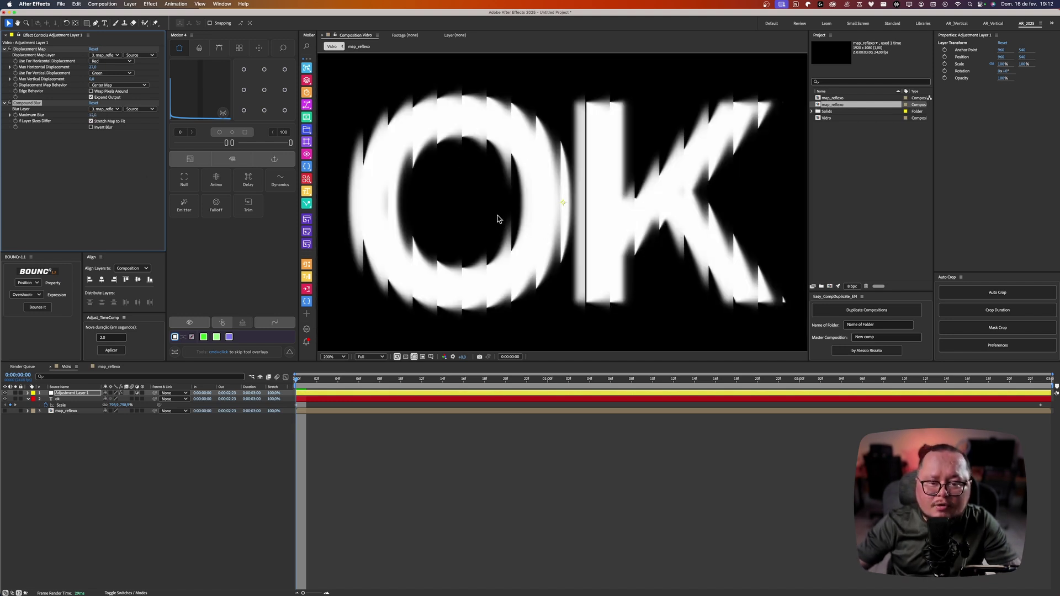
{"action": "key", "text": "period"}
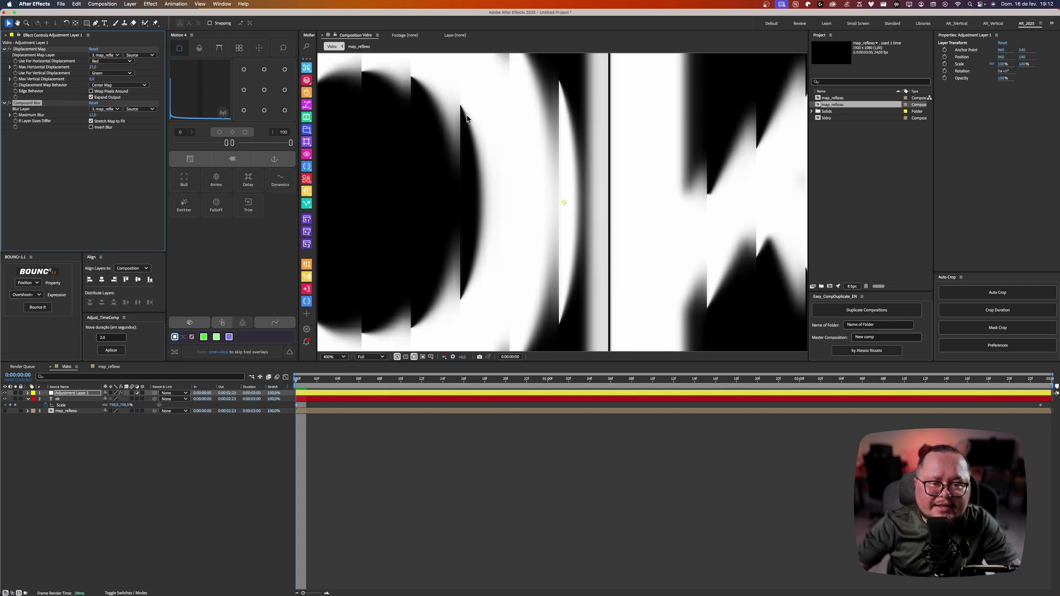
{"action": "scroll", "coordinate": [462, 108], "scroll_direction": "left", "scroll_amount": 5}
{"action": "scroll", "coordinate": [387, 123], "scroll_direction": "up", "scroll_amount": 3}
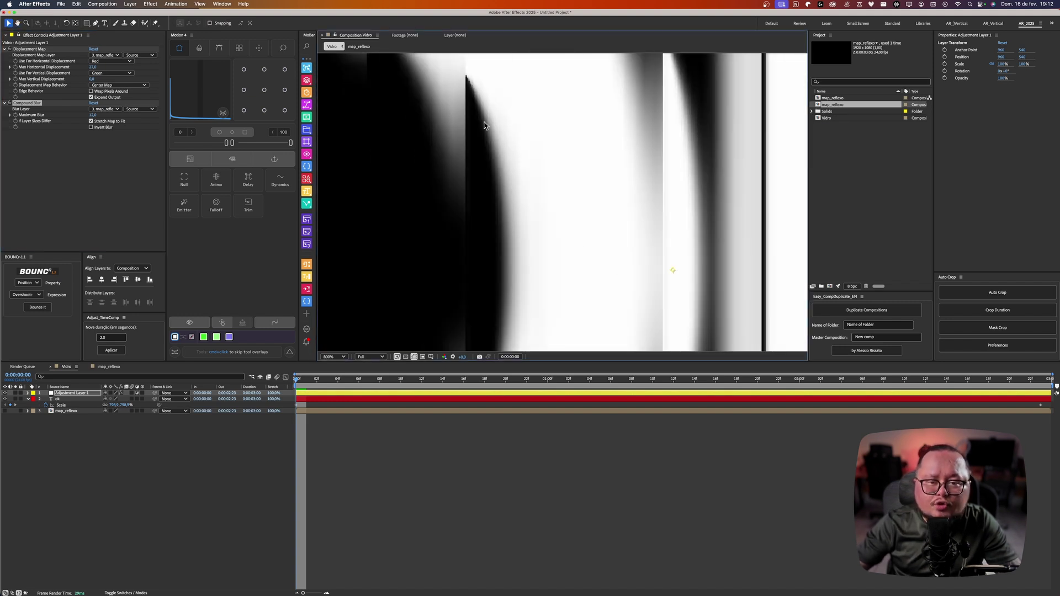
{"action": "key", "text": "comma"}
{"action": "key", "text": "comma"}
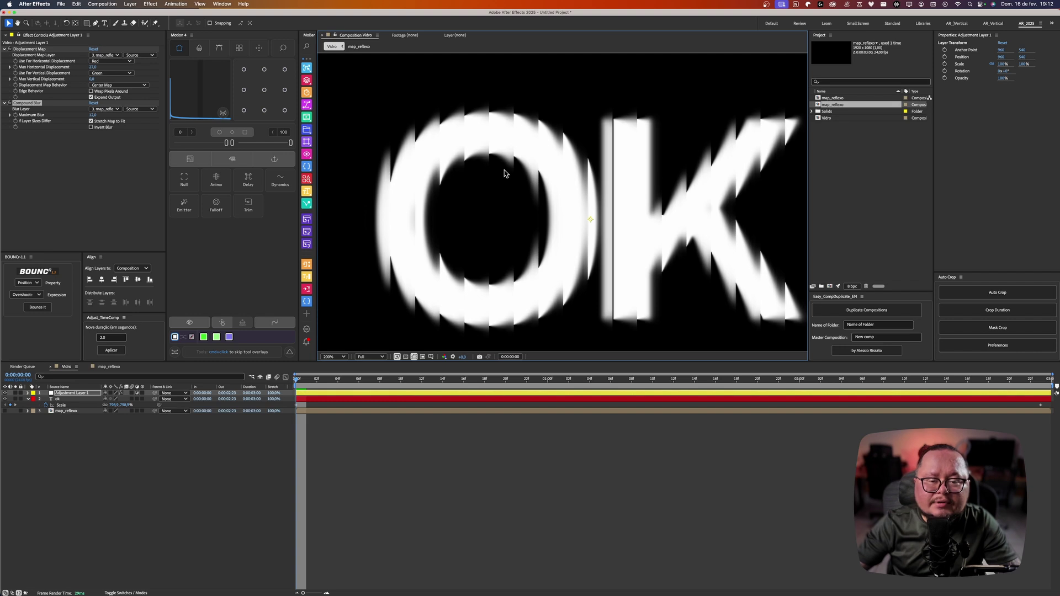
Step: Open the map_reflexo composition and create an adjustment layer above the gradient strips shape layer
{"action": "double_click", "coordinate": [62, 412]}
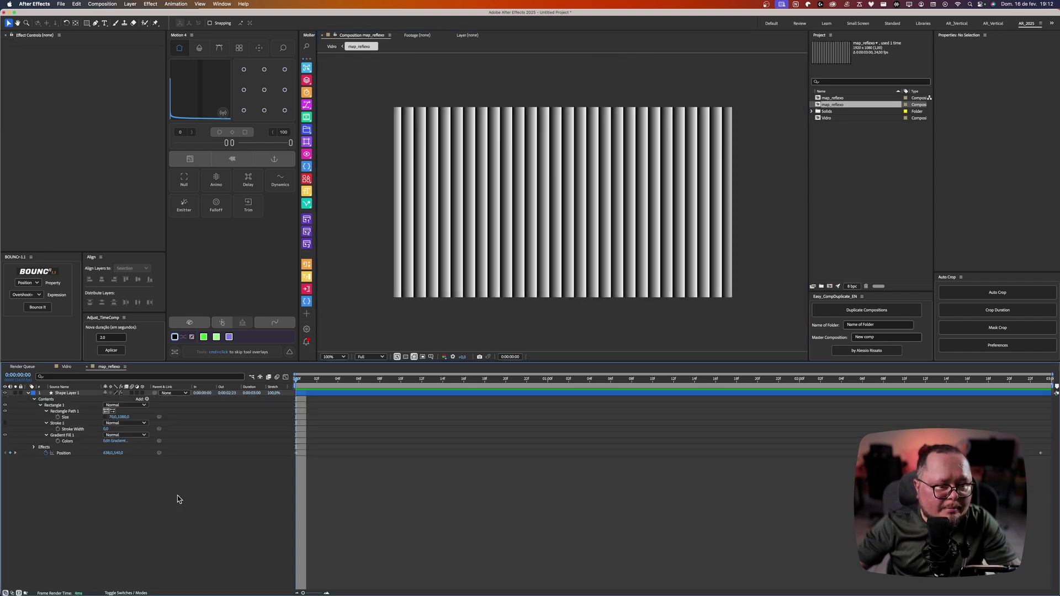
{"action": "right_click", "coordinate": [108, 444]}
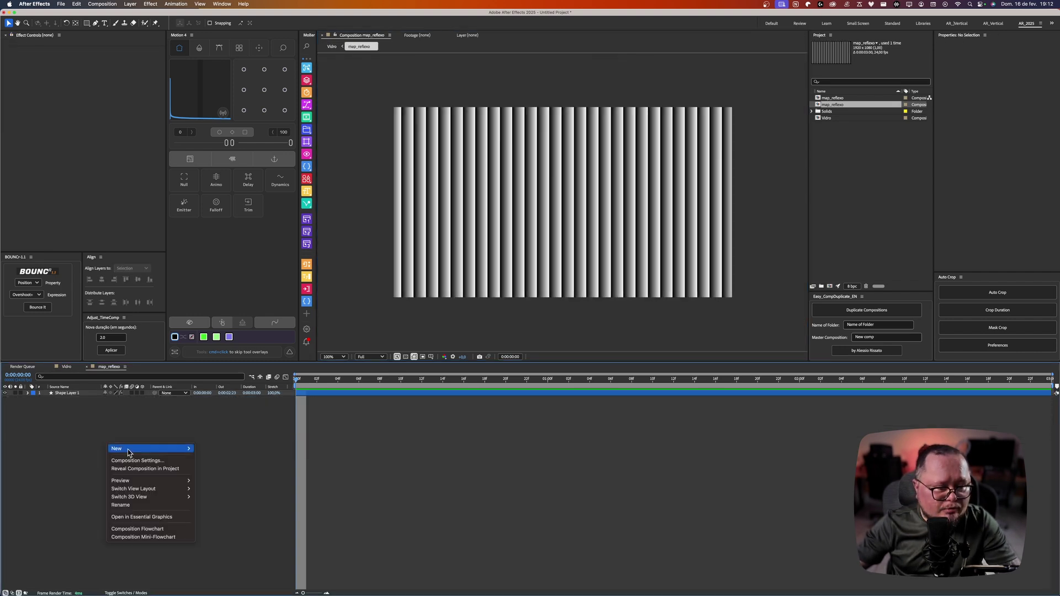
{"action": "mouse_move", "coordinate": [125, 449]}
{"action": "left_click", "coordinate": [236, 511]}
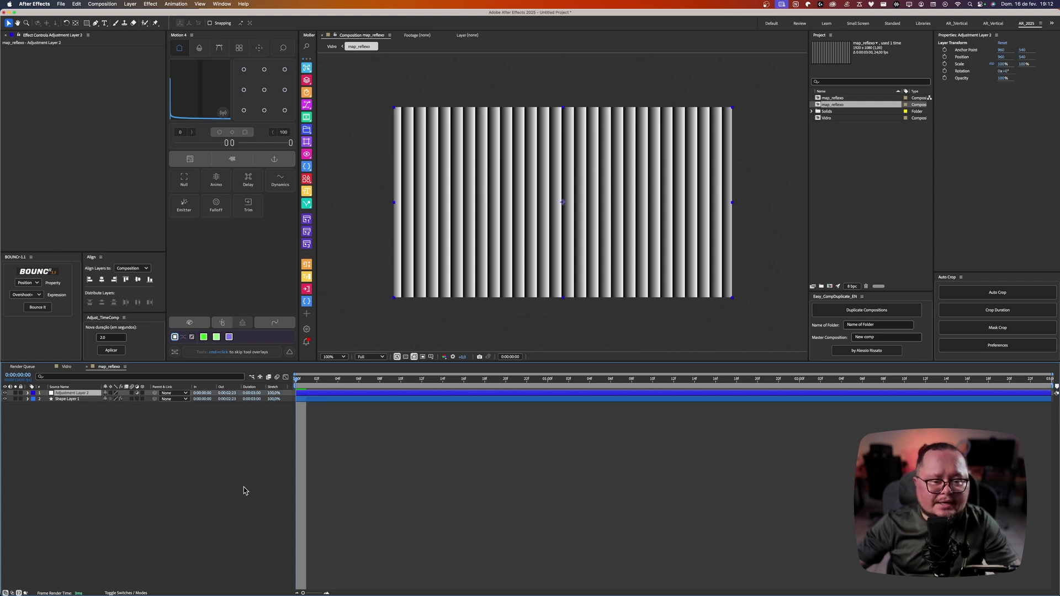
Step: Apply a Fast Box Blur with a blur radius of 2 to the new adjustment layer in map_reflexo
{"action": "key", "text": "ctrl+space"}
{"action": "type", "text": "fast box"}
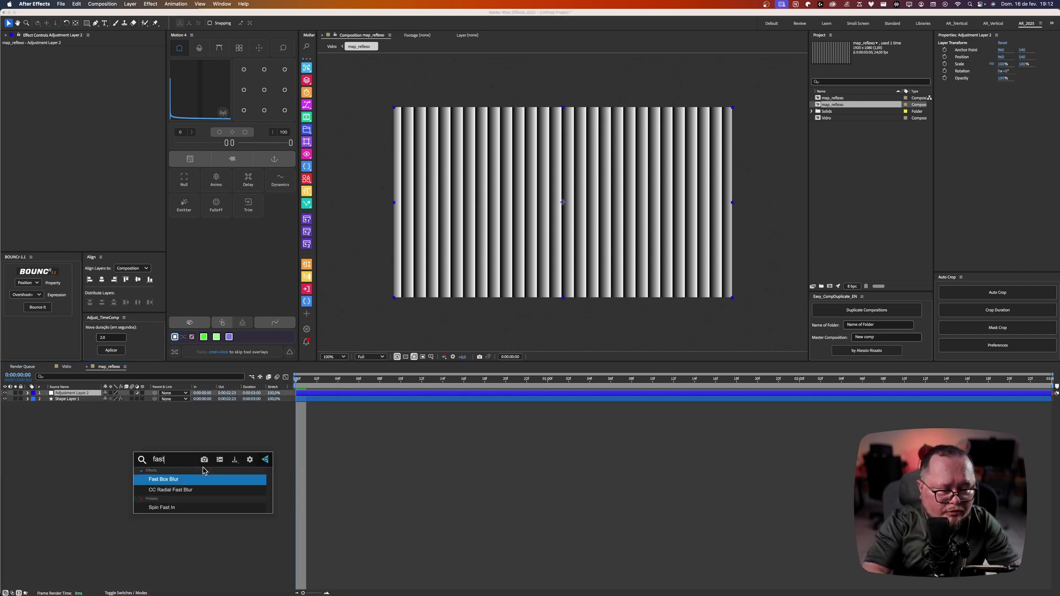
{"action": "key", "text": "Return"}
{"action": "left_click", "coordinate": [93, 55]}
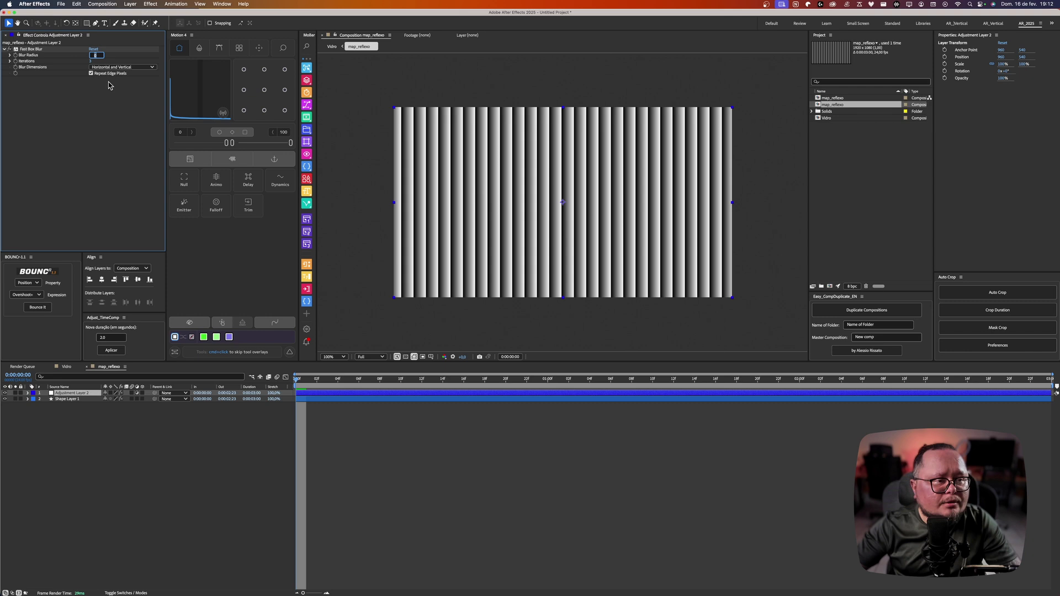
{"action": "type", "text": "2"}
{"action": "key", "text": "Return"}
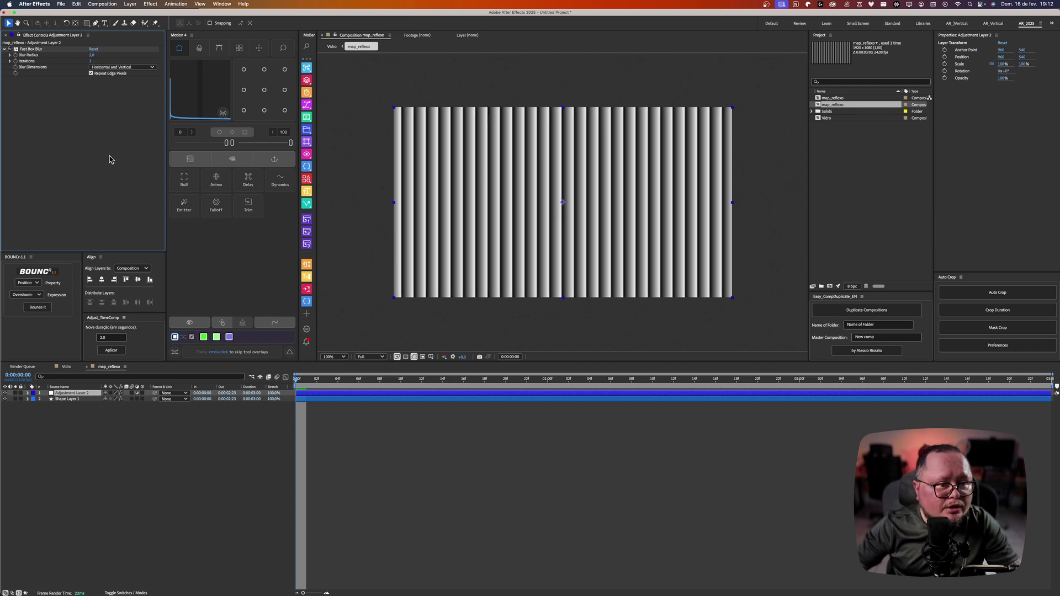
Step: Return to the Vidro composition and preview the animation to check the strip edges on the OK text
{"action": "left_click", "coordinate": [203, 470]}
{"action": "key", "text": "Tab"}
{"action": "left_click", "coordinate": [163, 470]}
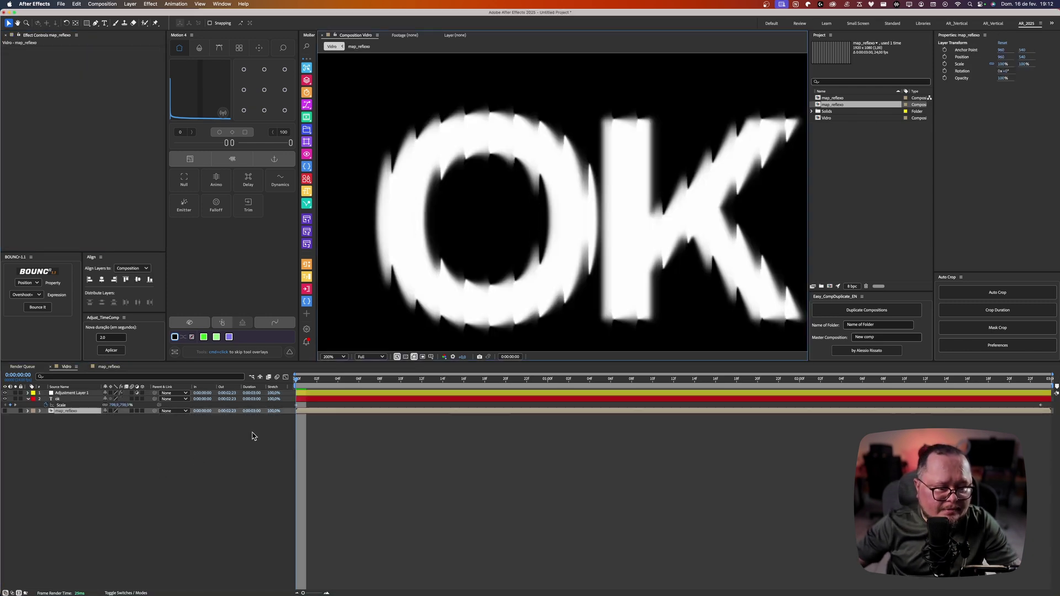
{"action": "scroll", "coordinate": [517, 201], "scroll_direction": "up", "scroll_amount": 2}
{"action": "scroll", "coordinate": [513, 178], "scroll_direction": "down", "scroll_amount": 2}
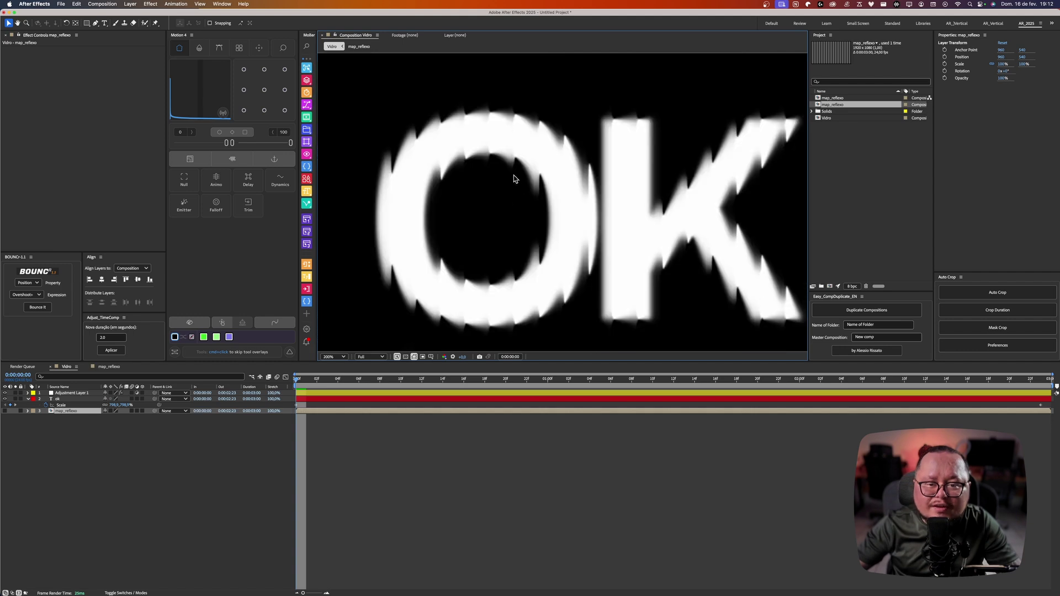
{"action": "key", "text": "space"}
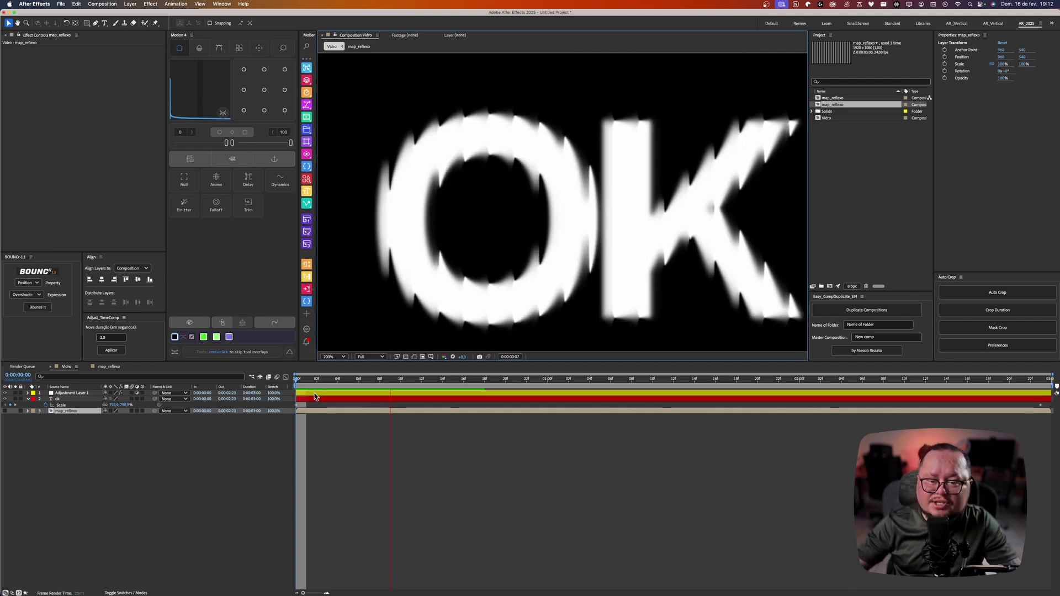
{"action": "left_click", "coordinate": [398, 433]}
{"action": "scroll", "coordinate": [466, 250], "scroll_direction": "down", "scroll_amount": 2}
{"action": "scroll", "coordinate": [465, 250], "scroll_direction": "up", "scroll_amount": 2}
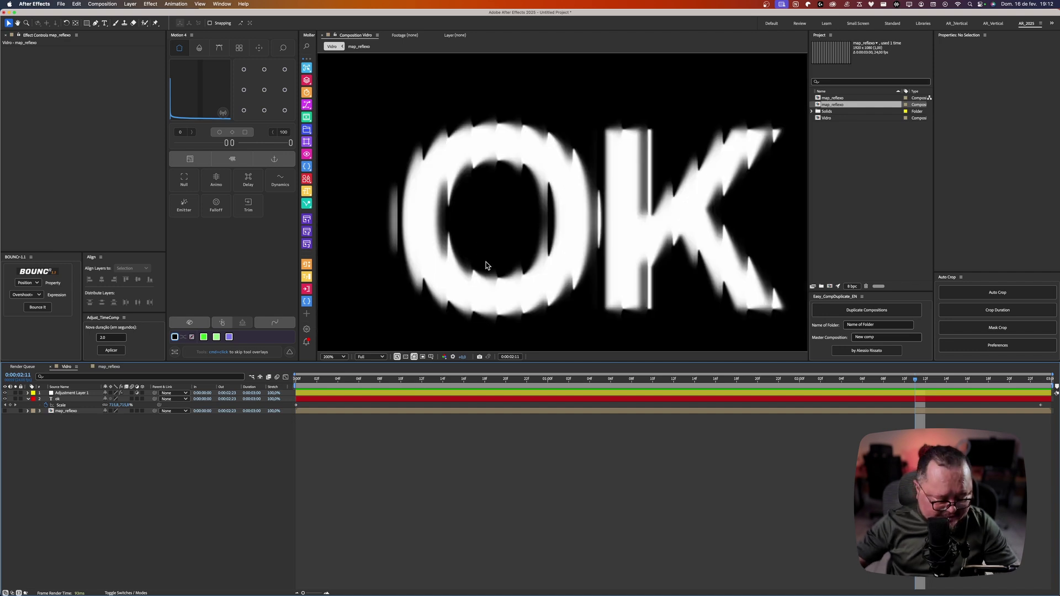
{"action": "scroll", "coordinate": [486, 266], "scroll_direction": "down", "scroll_amount": 1}
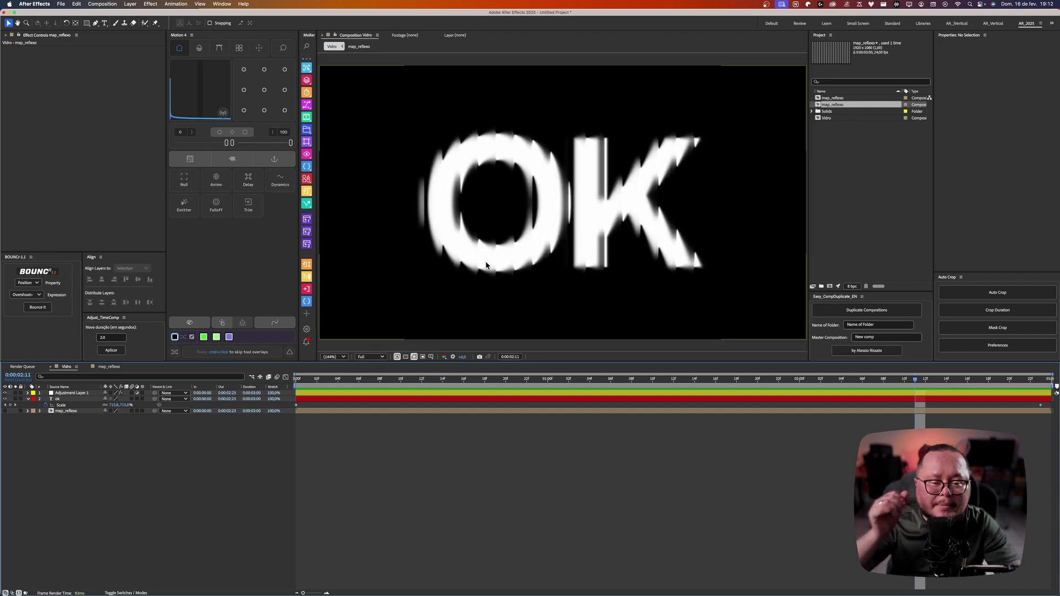
Step: Keyframe the Displacement Map's maximum horizontal displacement from its current value at the first frame to 0 at 0:00:01:16
{"action": "left_click", "coordinate": [78, 393]}
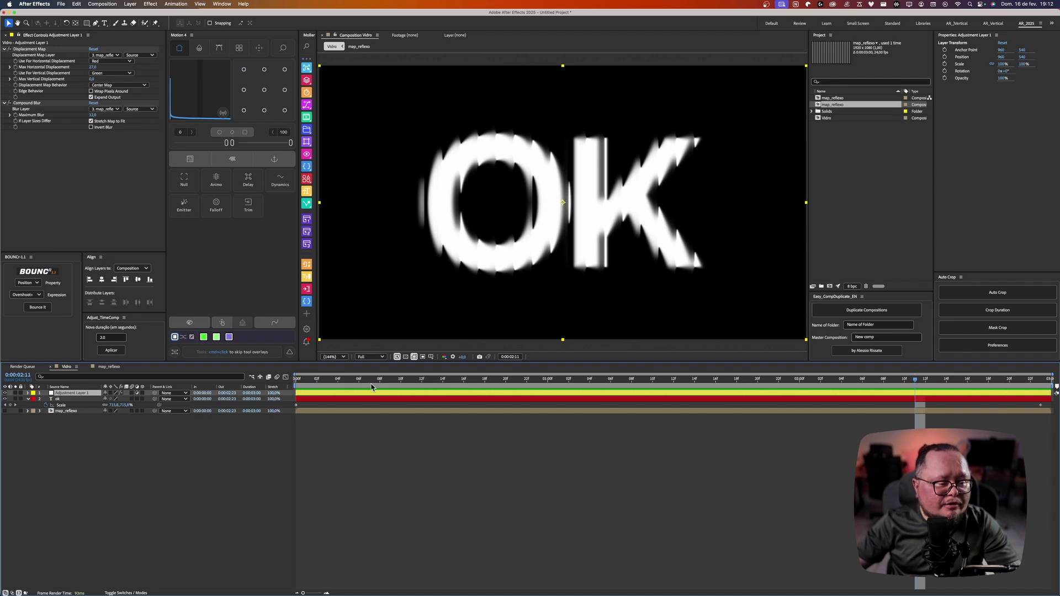
{"action": "left_click_drag", "start_coordinate": [405, 380], "coordinate": [296, 390]}
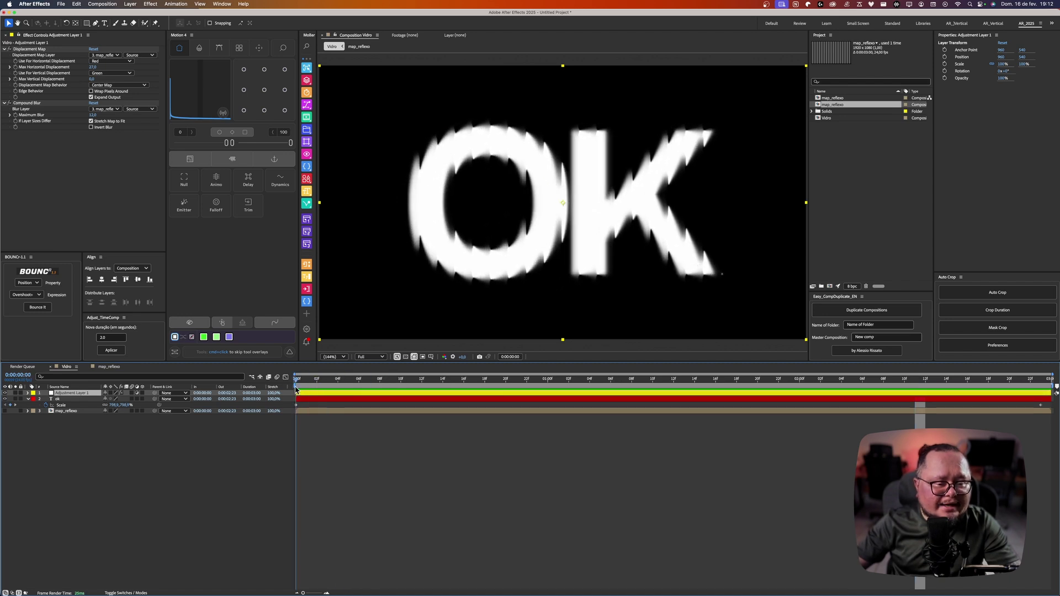
{"action": "left_click", "coordinate": [16, 69]}
{"action": "key", "text": "space"}
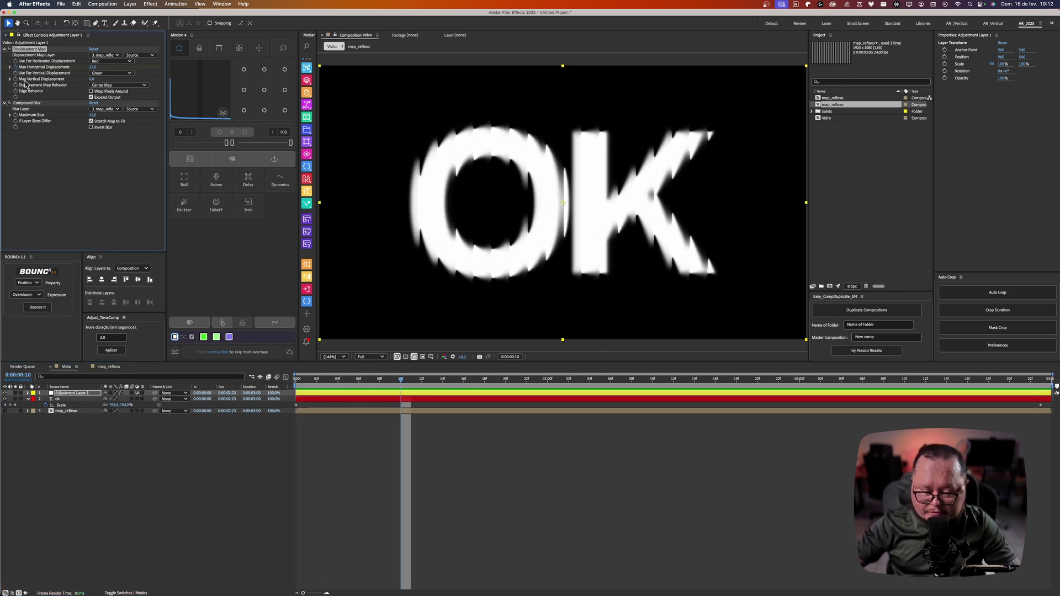
{"action": "left_click", "coordinate": [92, 67]}
{"action": "type", "text": "0"}
{"action": "key", "text": "Return"}
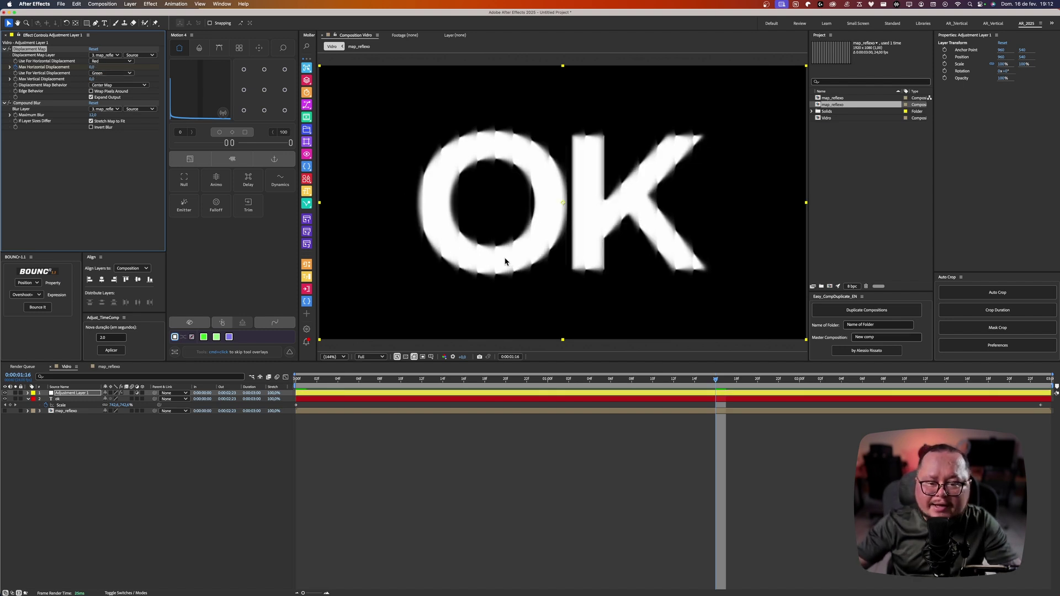
Step: Keyframe the Reflexo_FX adjustment layer's opacity from 100% at 0:00:01:00 to 0% at 0:00:01:16
{"action": "left_click_drag", "start_coordinate": [691, 379], "coordinate": [551, 402]}
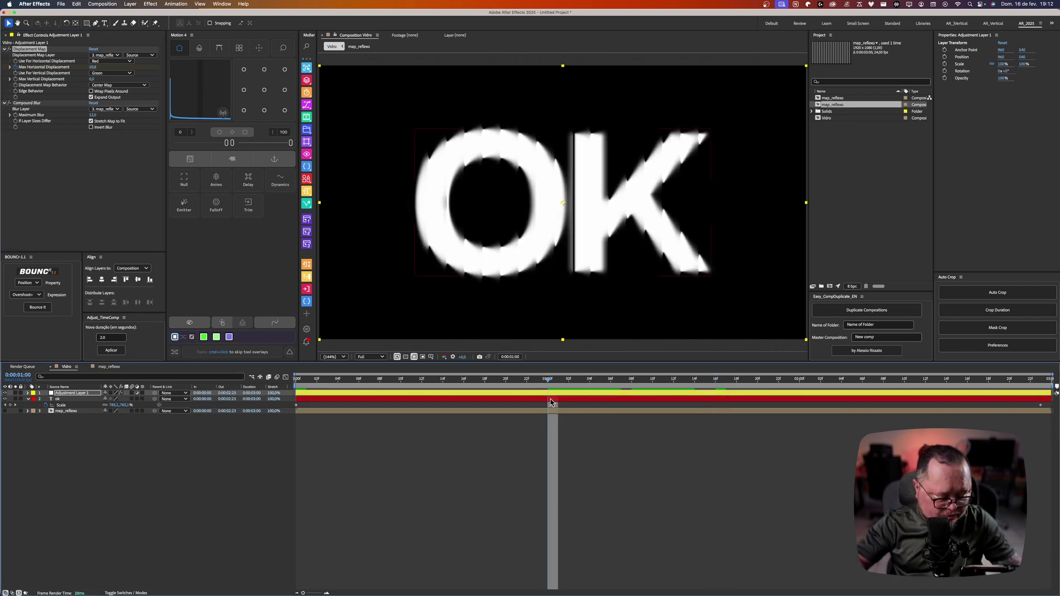
{"action": "key", "text": "alt+shift+t"}
{"action": "key", "text": "u"}
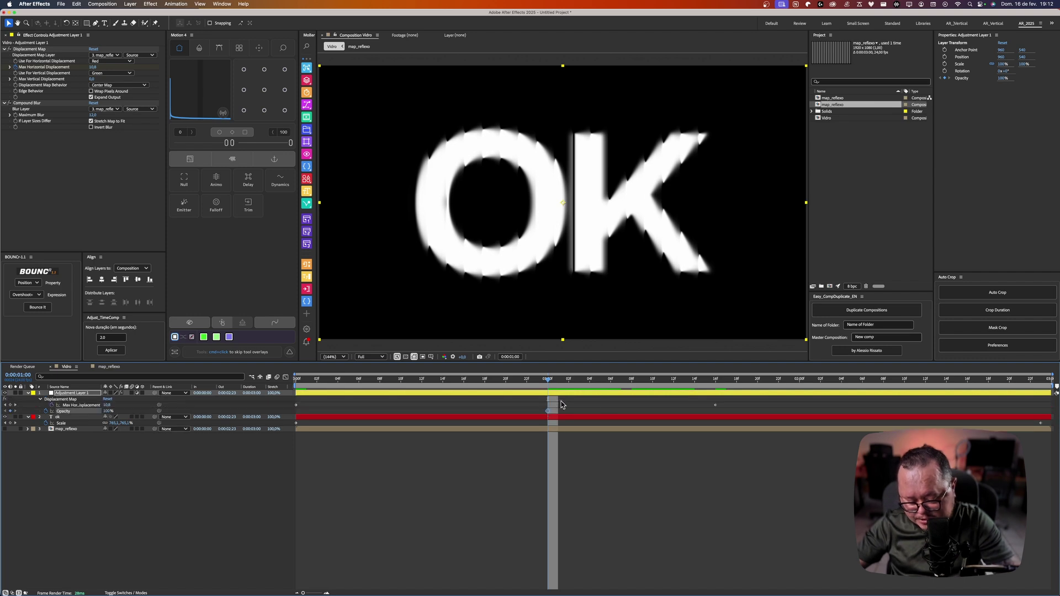
{"action": "left_click", "coordinate": [714, 380]}
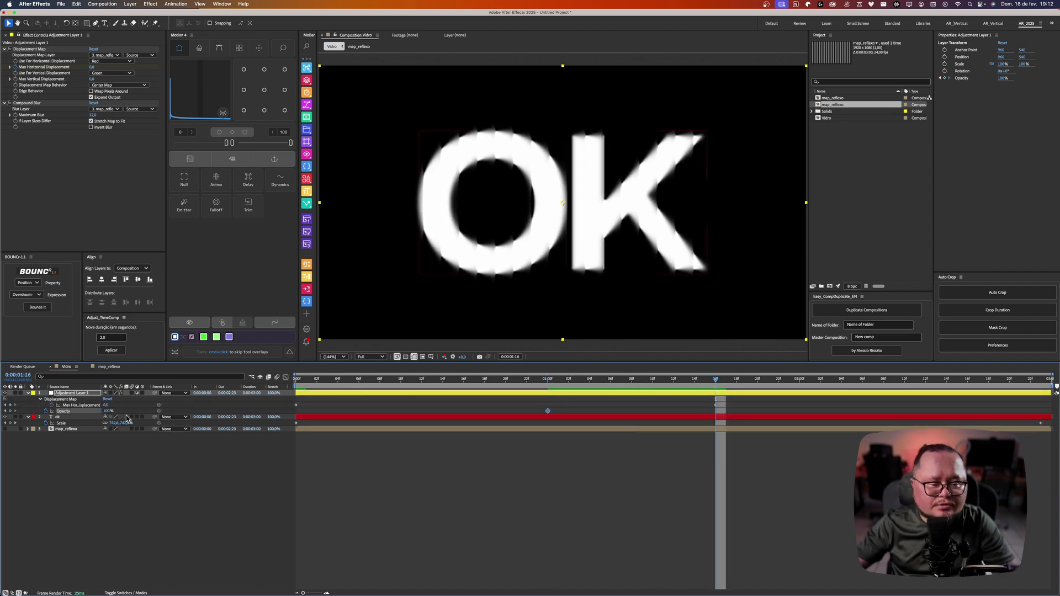
{"action": "left_click_drag", "start_coordinate": [108, 411], "coordinate": [89, 411]}
{"action": "left_click", "coordinate": [326, 518]}
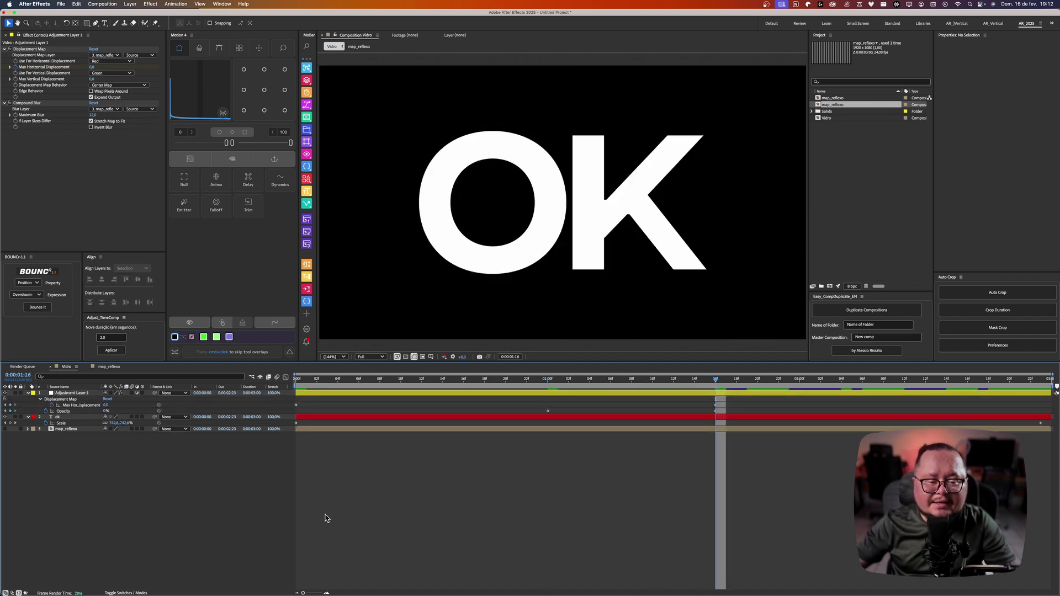
Step: Preview the effect's fade-out and step back to 0:00:00:07 to examine the strip distortion on the OK text
{"action": "key", "text": "space"}
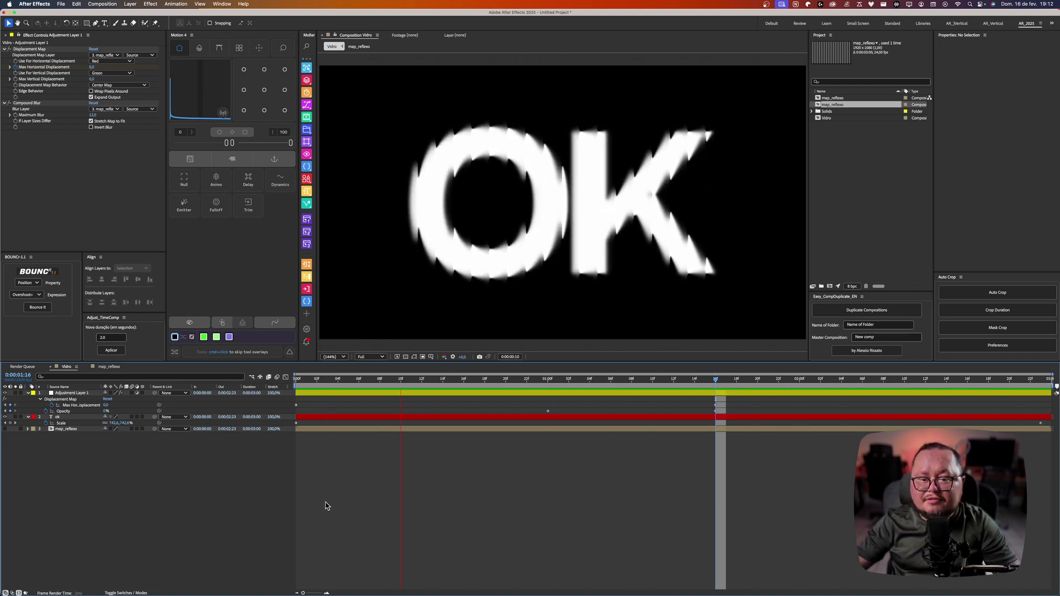
{"action": "key", "text": "space"}
{"action": "left_click", "coordinate": [512, 387]}
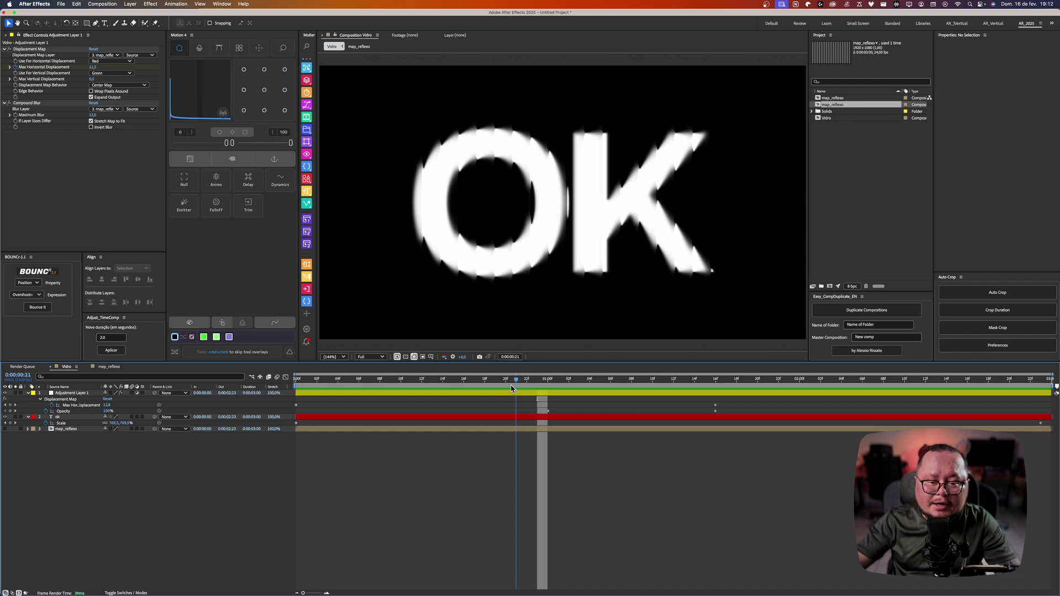
{"action": "key", "text": "Page_Up"}
{"action": "key", "text": "Page_Up"}
{"action": "key", "text": "Page_Up"}
{"action": "key", "text": "Page_Up"}
{"action": "key", "text": "Page_Up"}
{"action": "key", "text": "Page_Up"}
{"action": "key", "text": "Page_Up"}
{"action": "key", "text": "Page_Up"}
{"action": "key", "text": "Page_Up"}
{"action": "key", "text": "Page_Up"}
{"action": "key", "text": "Page_Up"}
{"action": "key", "text": "Page_Up"}
{"action": "key", "text": "Page_Up"}
{"action": "key", "text": "Page_Up"}
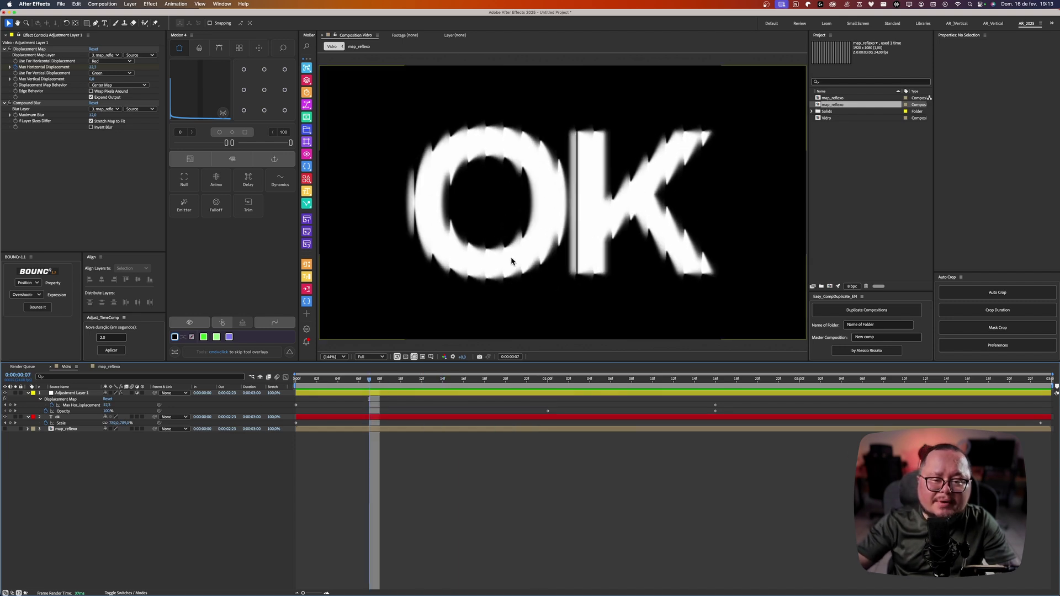
Step: Apply a Noise effect at 10% to the adjustment layer in Vidro and preview the grain on the OK text
{"action": "key", "text": "period"}
{"action": "left_click", "coordinate": [65, 394]}
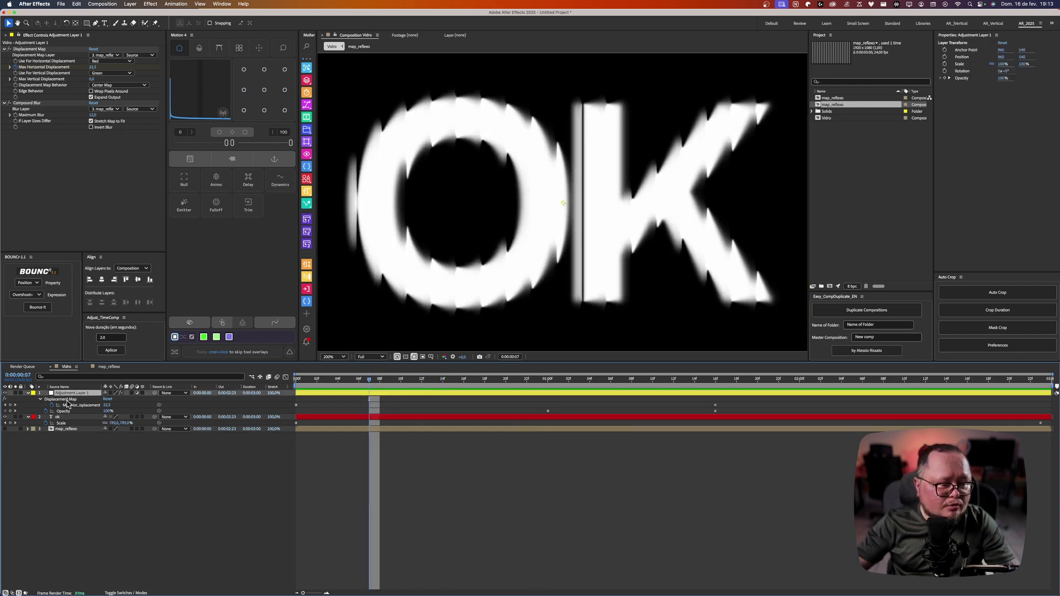
{"action": "key", "text": "ctrl+space"}
{"action": "type", "text": "nois"}
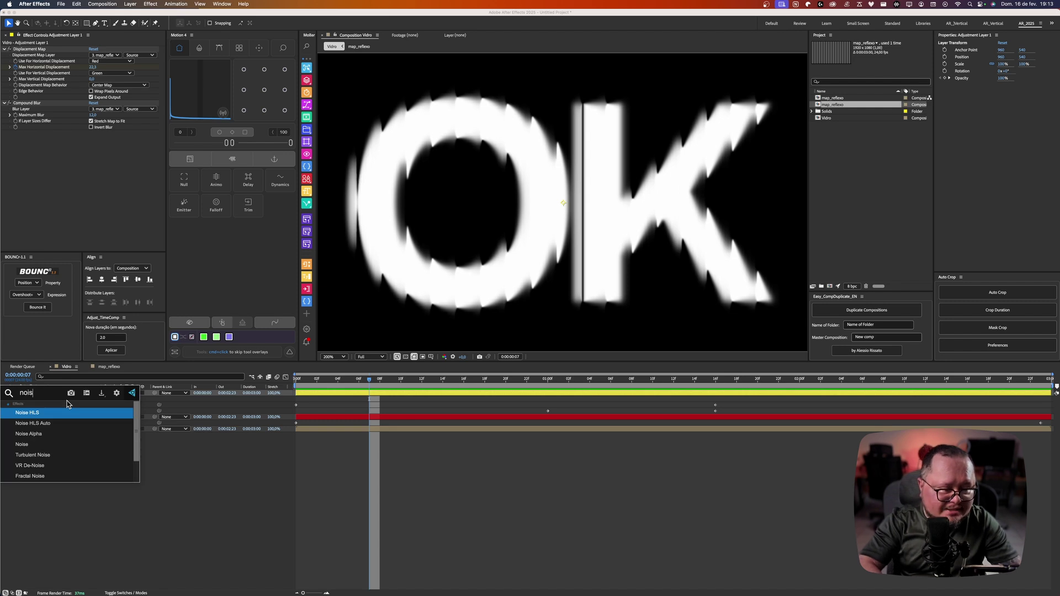
{"action": "key", "text": "Down"}
{"action": "key", "text": "Down"}
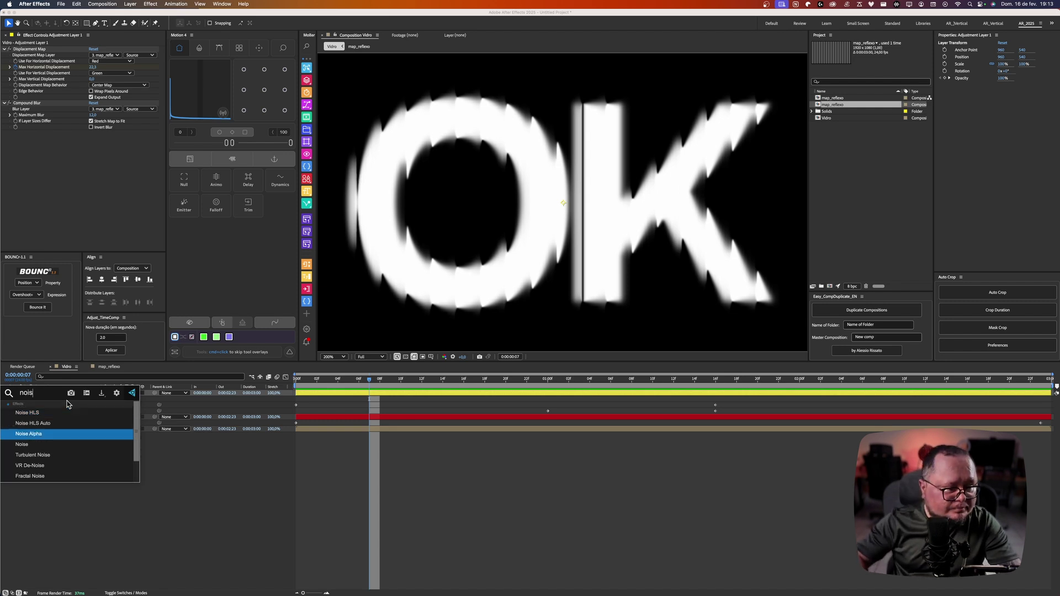
{"action": "key", "text": "Down"}
{"action": "key", "text": "Return"}
{"action": "key", "text": "period"}
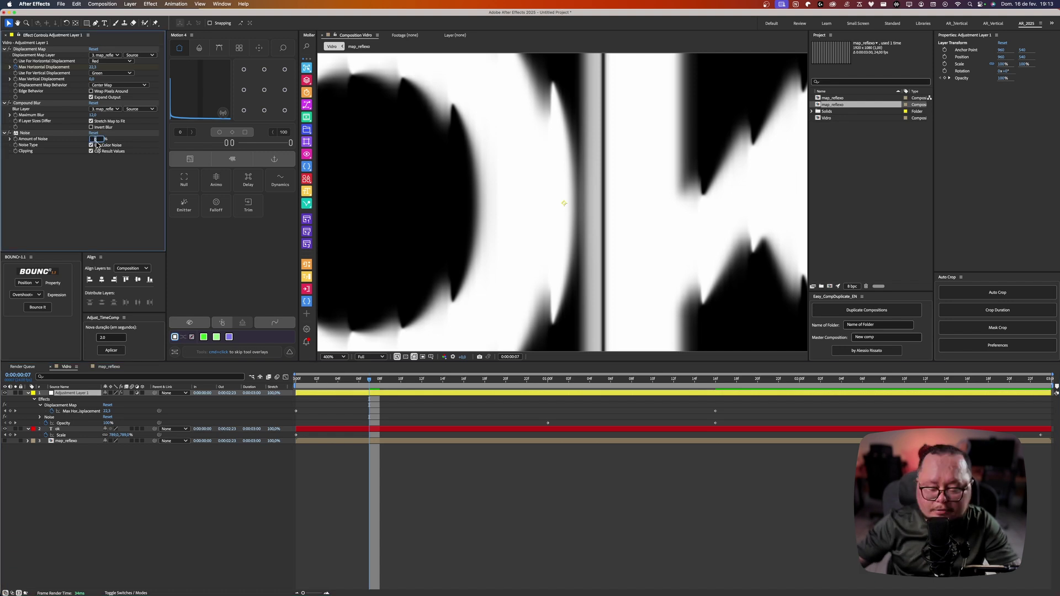
{"action": "key", "text": "Return"}
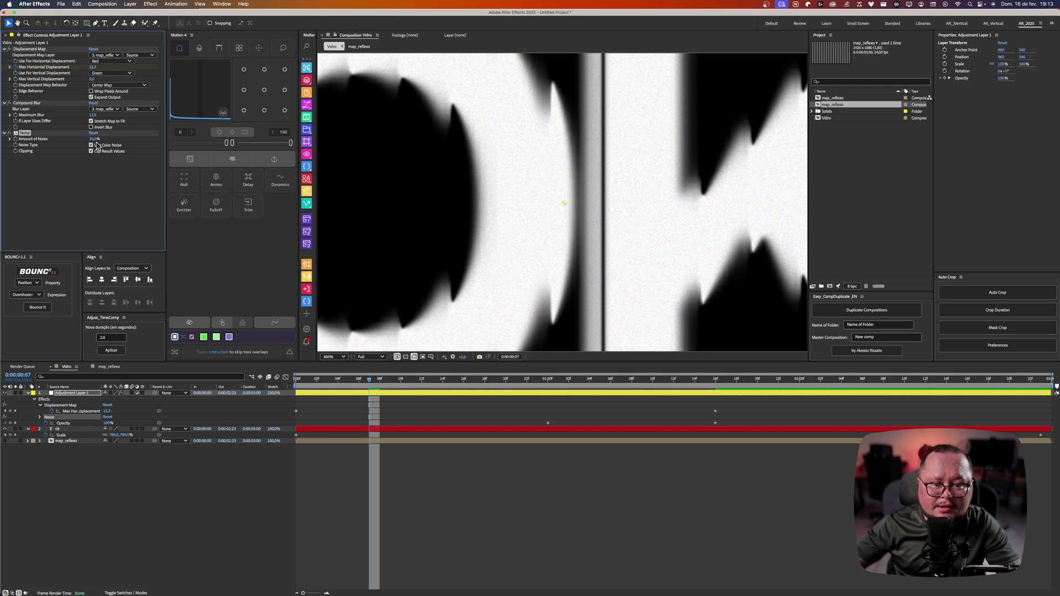
{"action": "key", "text": "space"}
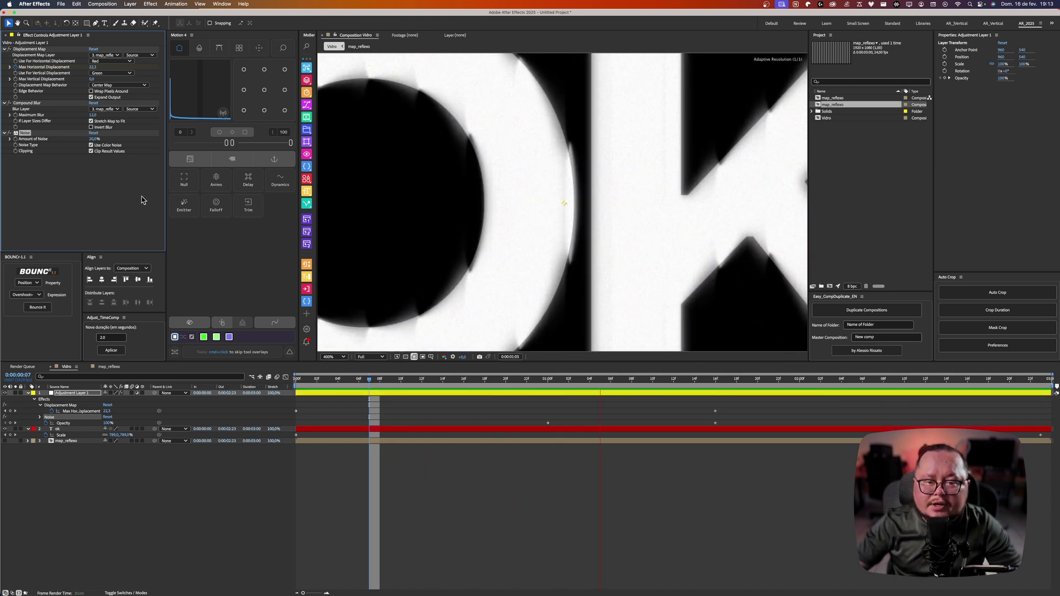
{"action": "key", "text": "space"}
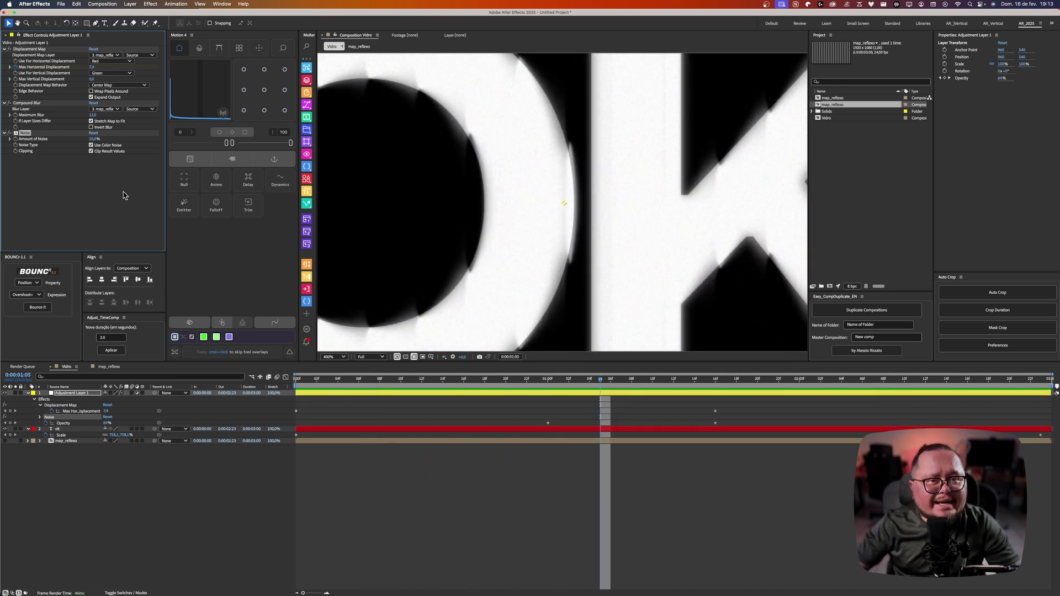
Step: Apply a Scatter effect to the adjustment layer with a scatter amount of 4
{"action": "key", "text": "ctrl+space"}
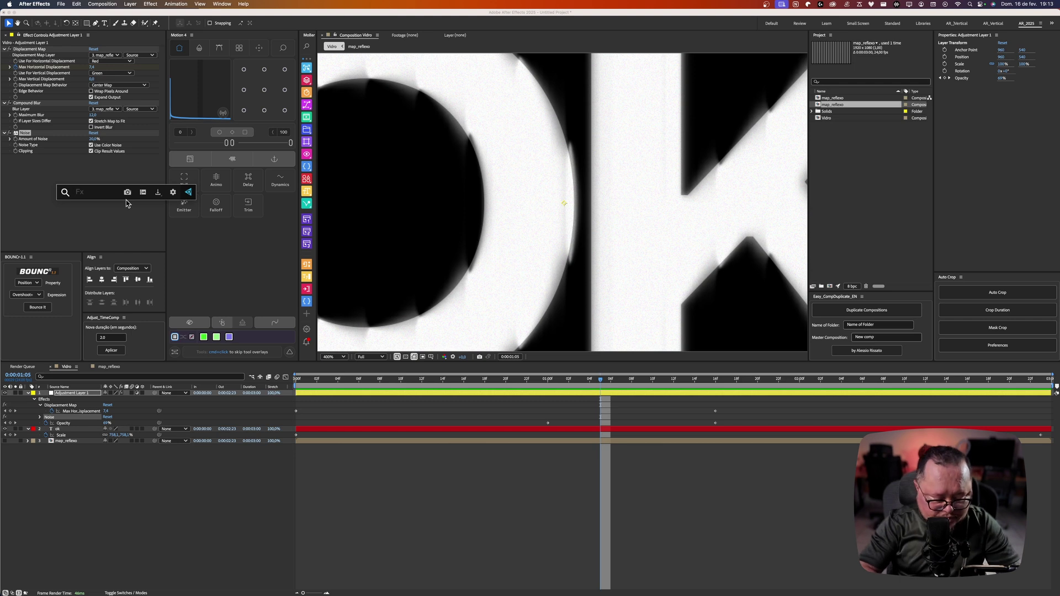
{"action": "type", "text": "scat"}
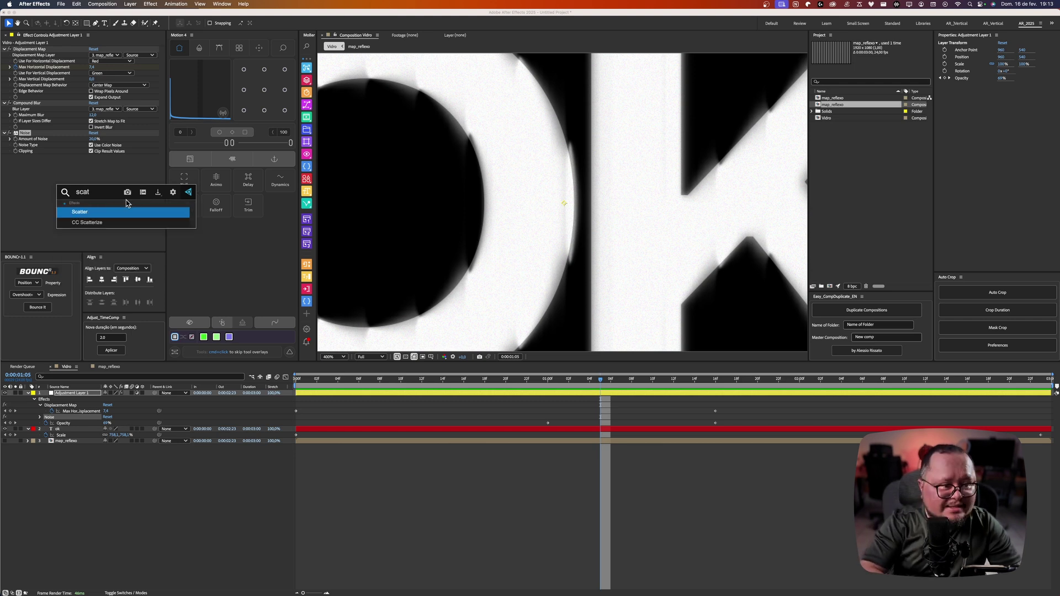
{"action": "key", "text": "Return"}
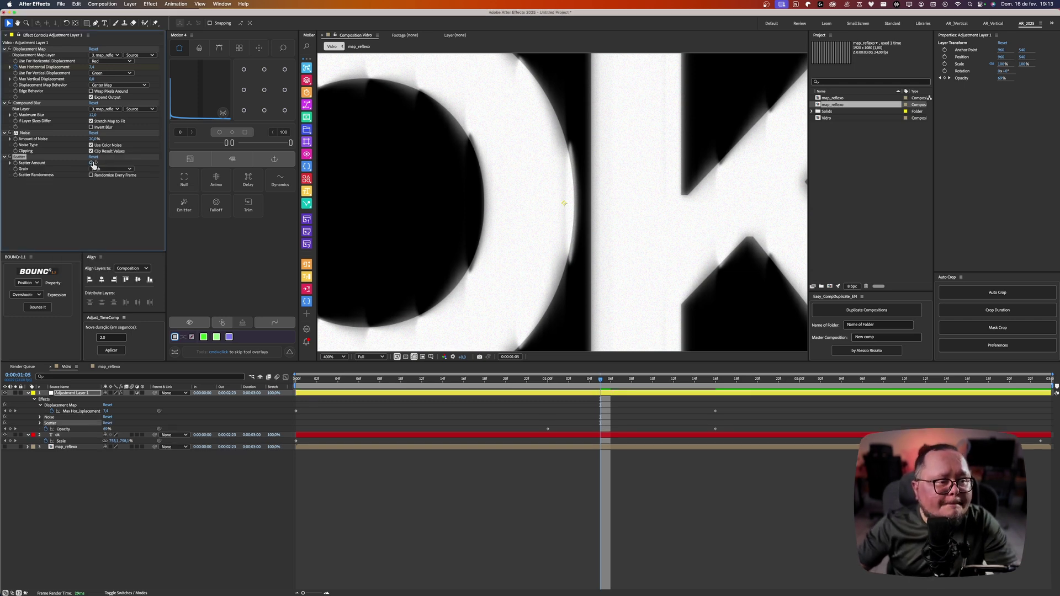
{"action": "left_click_drag", "start_coordinate": [95, 165], "coordinate": [98, 164]}
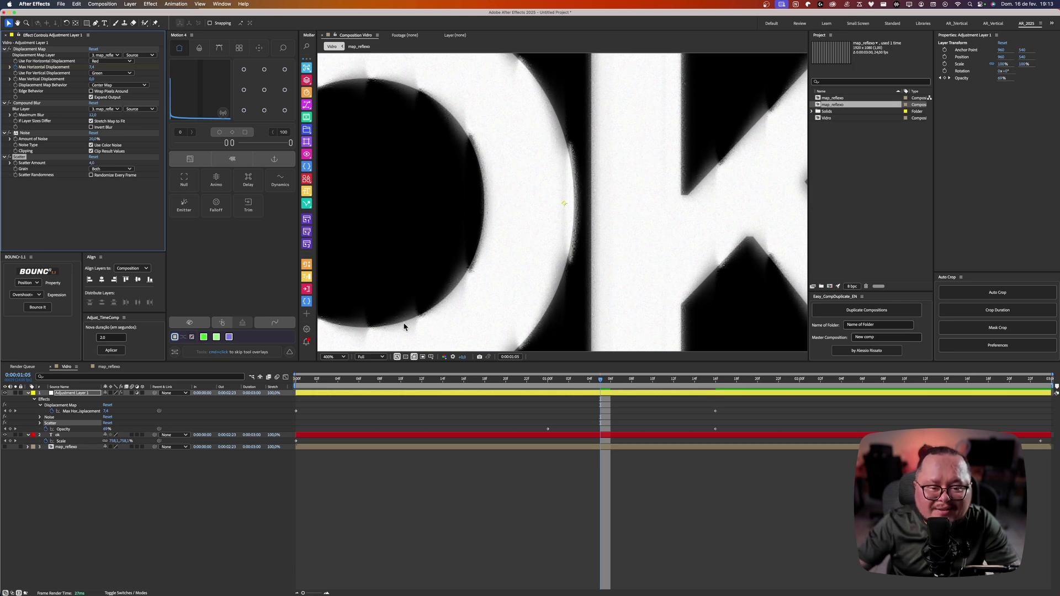
Step: Try scatter amounts of 10 and 30, previewing the animation to compare the grainy edges
{"action": "scroll", "coordinate": [555, 194], "scroll_direction": "down", "scroll_amount": 2}
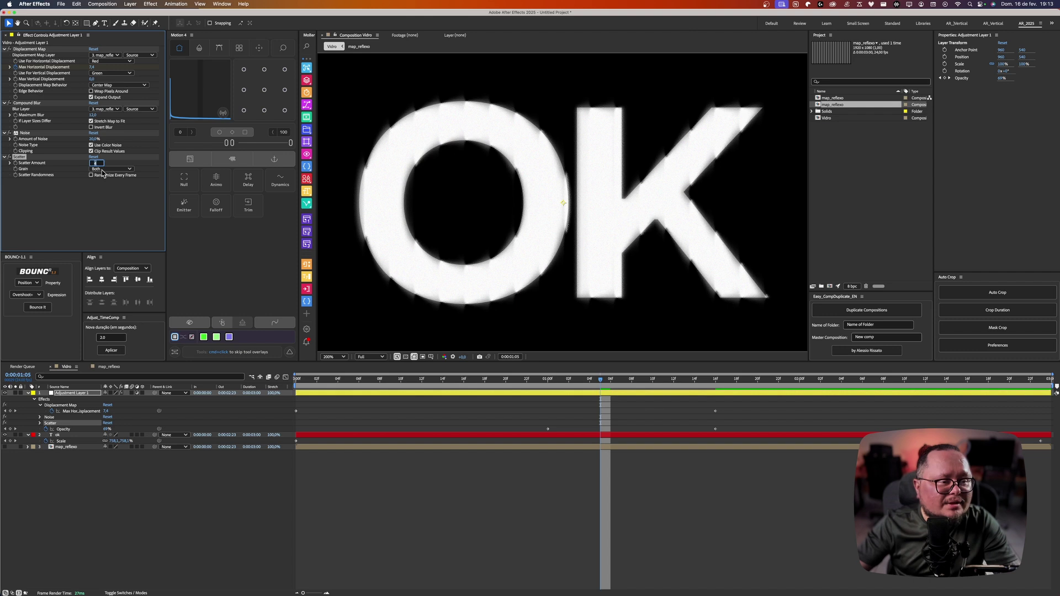
{"action": "key", "text": "space"}
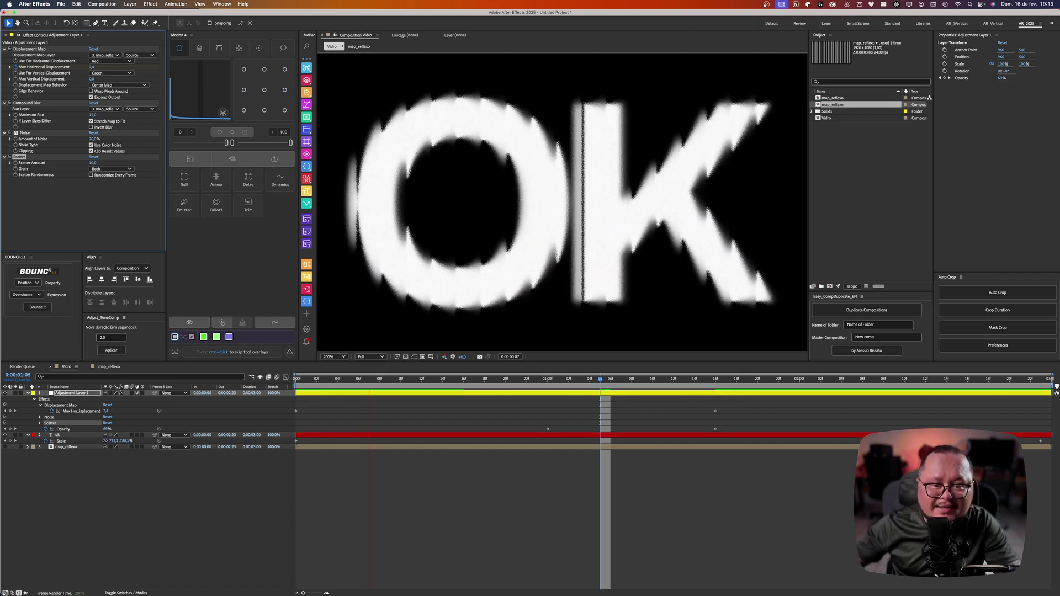
{"action": "key", "text": "space"}
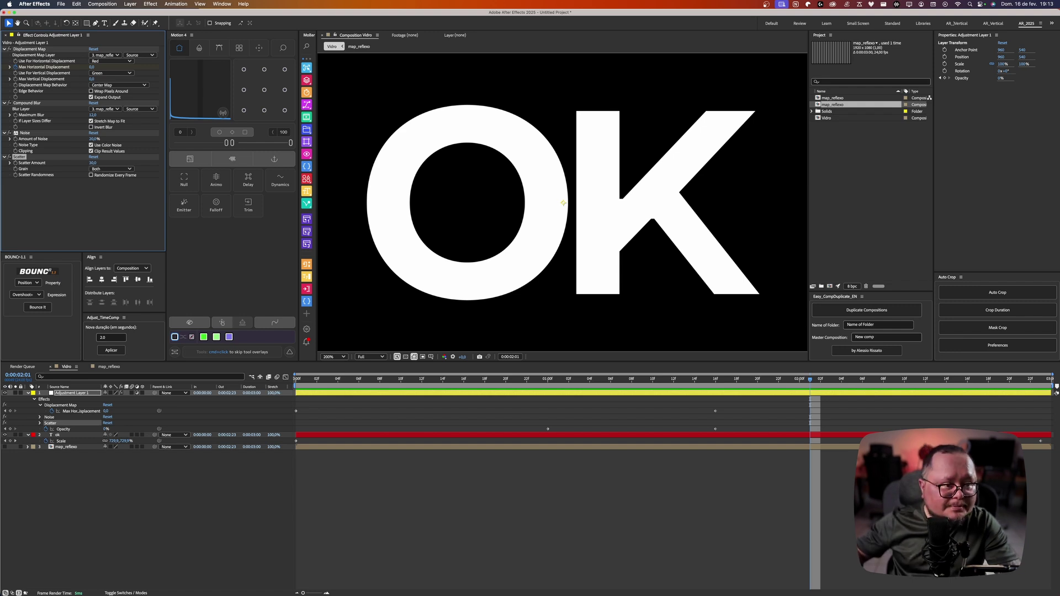
{"action": "key", "text": "space"}
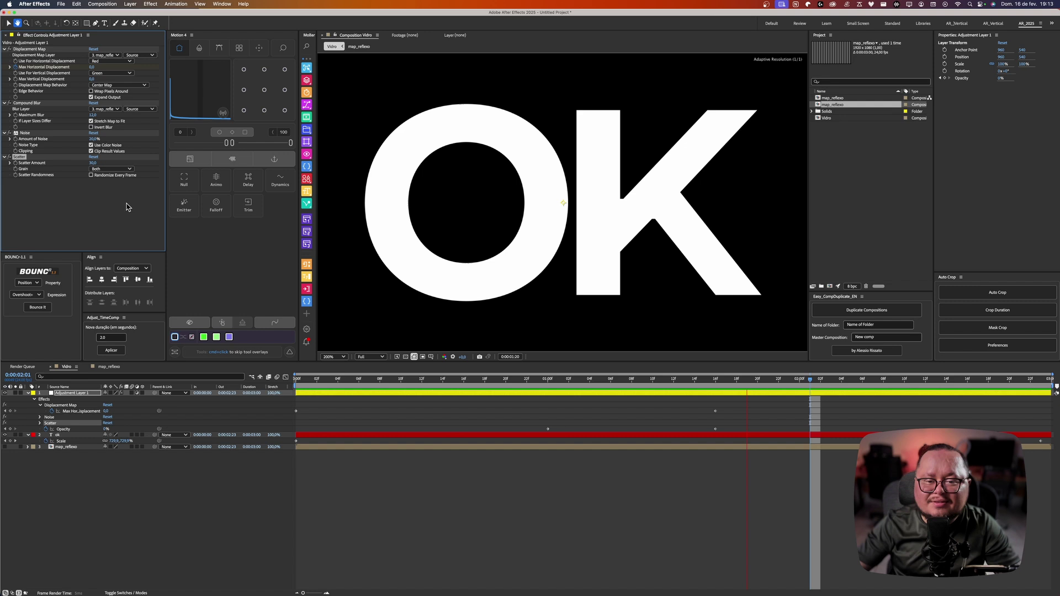
{"action": "key", "text": "space"}
Step: Set the Scatter effect's amount to about 11 and scrub through the animation to check the text edges
{"action": "left_click_drag", "start_coordinate": [695, 388], "coordinate": [413, 408]}
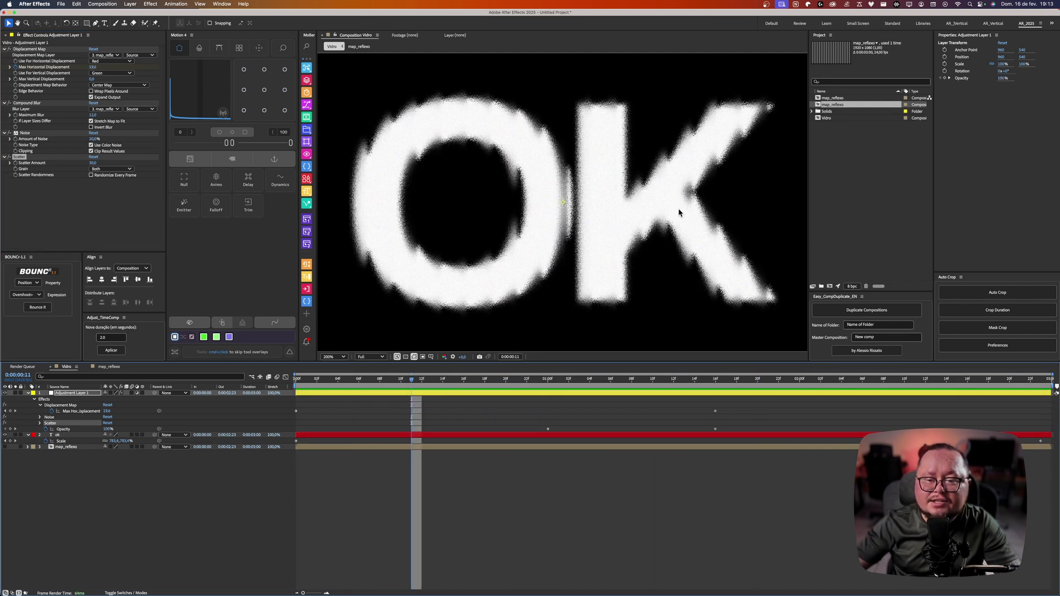
{"action": "left_click_drag", "start_coordinate": [91, 167], "coordinate": [90, 165]}
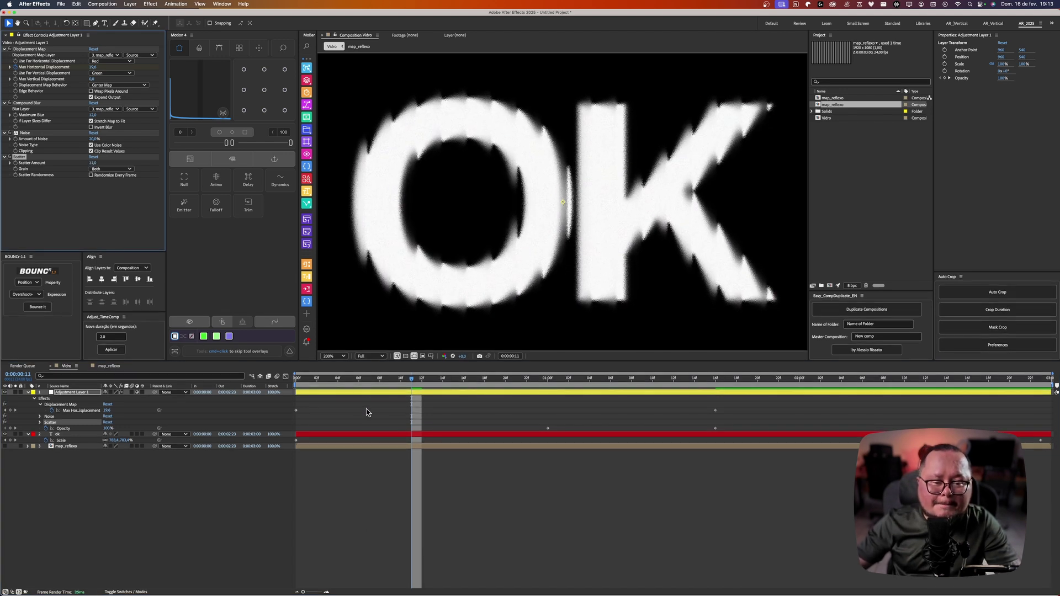
{"action": "left_click", "coordinate": [354, 388]}
{"action": "left_click_drag", "start_coordinate": [354, 388], "coordinate": [722, 397]}
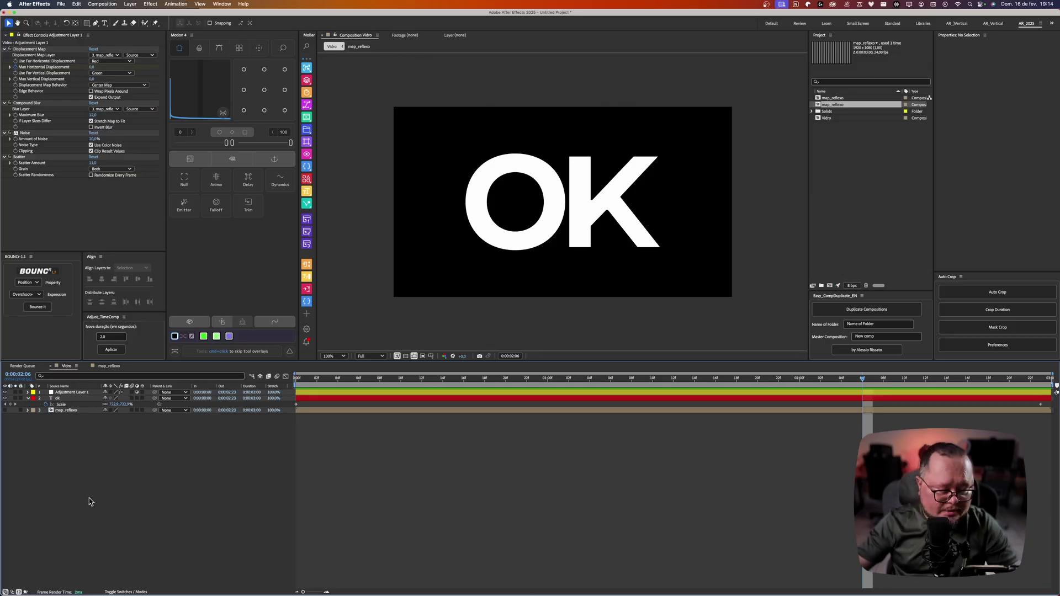
Step: Import the image fantasy-bird-illustration.jpg into the project as footage, checking its preview first
{"action": "key", "text": "super+i"}
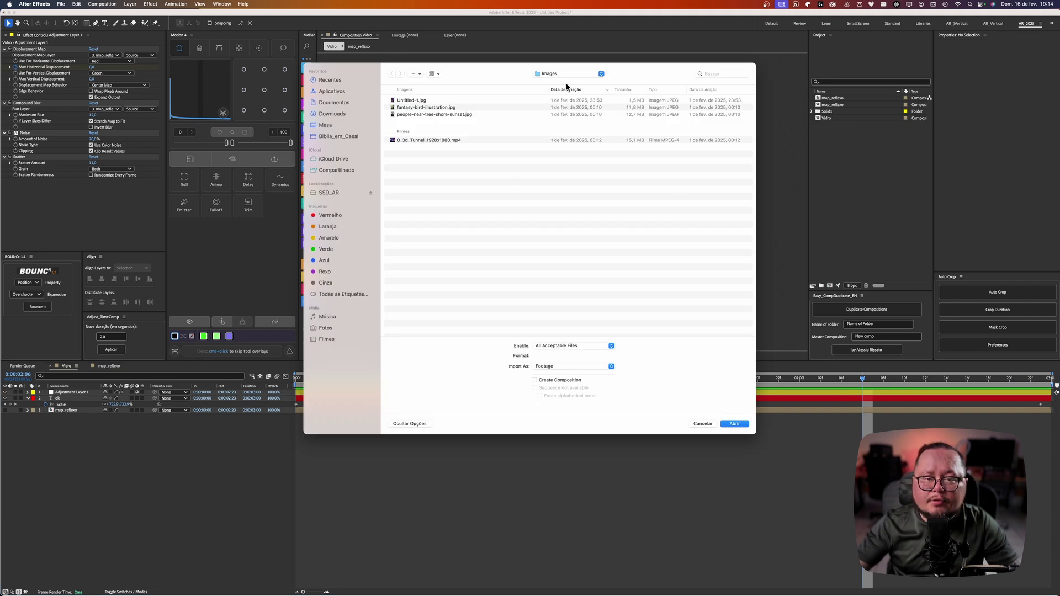
{"action": "left_click", "coordinate": [420, 107]}
{"action": "key", "text": "space"}
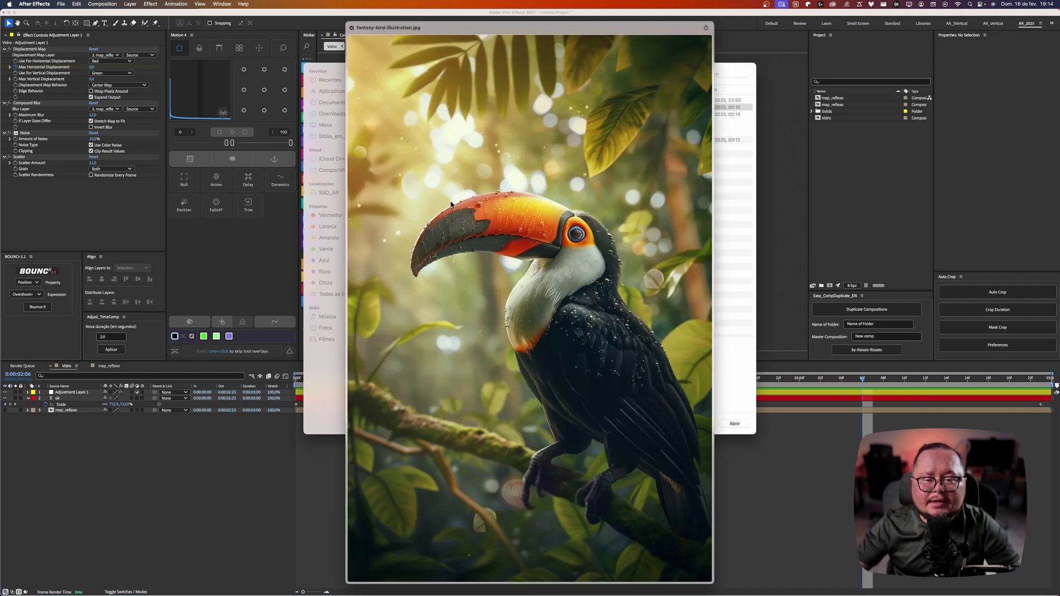
{"action": "key", "text": "space"}
{"action": "key", "text": "Return"}
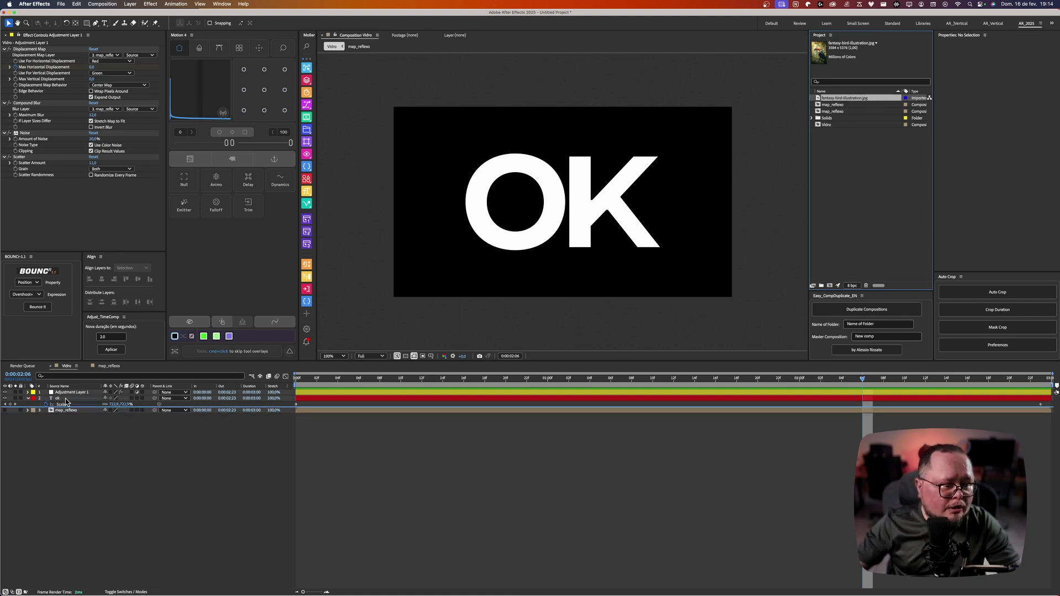
Step: Place the toucan image below the adjustment layer, scale it to about 54.8% to fill the frame, and position it at 960, 774
{"action": "key", "text": "super+slash"}
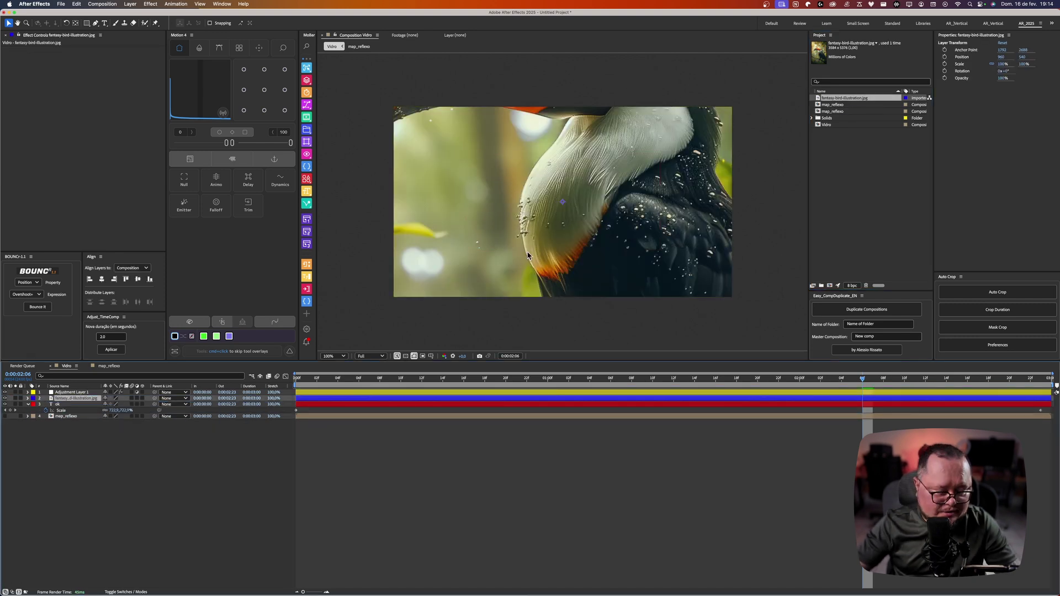
{"action": "key", "text": "super+alt+shift+g"}
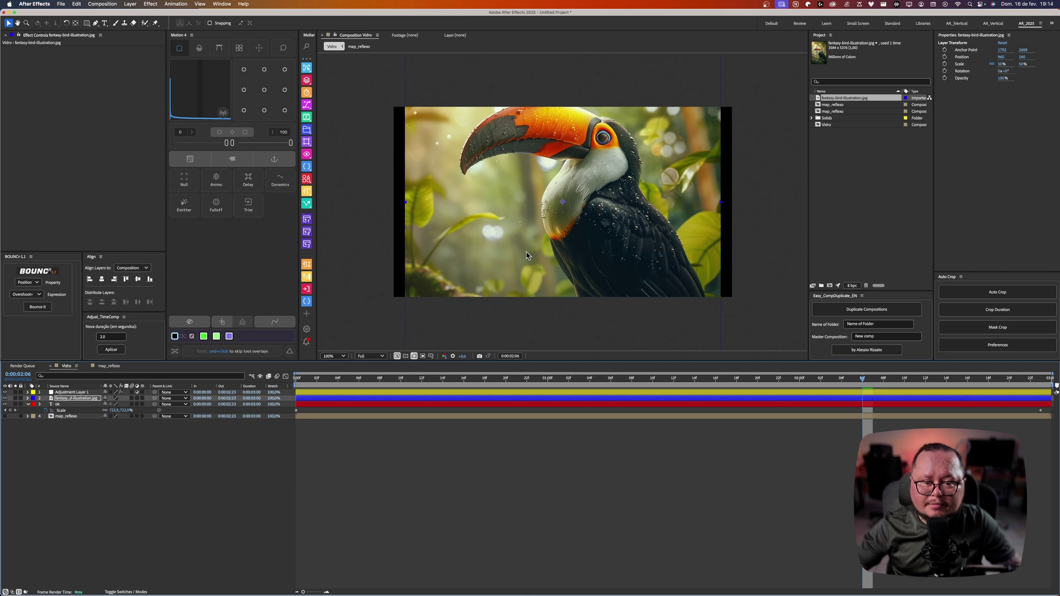
{"action": "left_click_drag", "start_coordinate": [721, 204], "coordinate": [683, 240]}
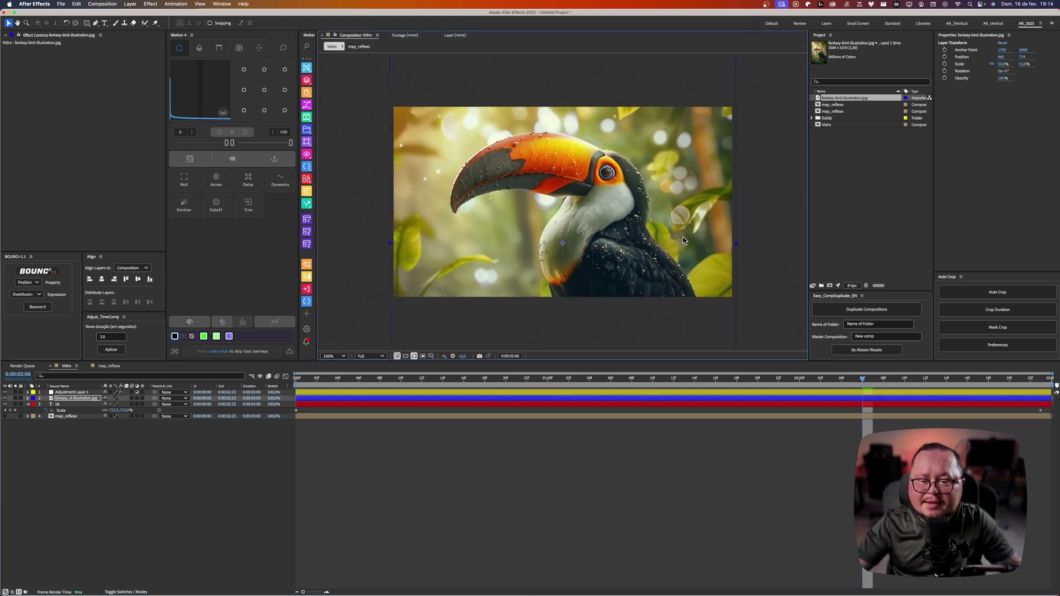
Step: Keyframe the toucan image's scale from about 62.2% at the first frame to 54.2% at 0:00:02:23, and preview the animation
{"action": "left_click", "coordinate": [303, 383]}
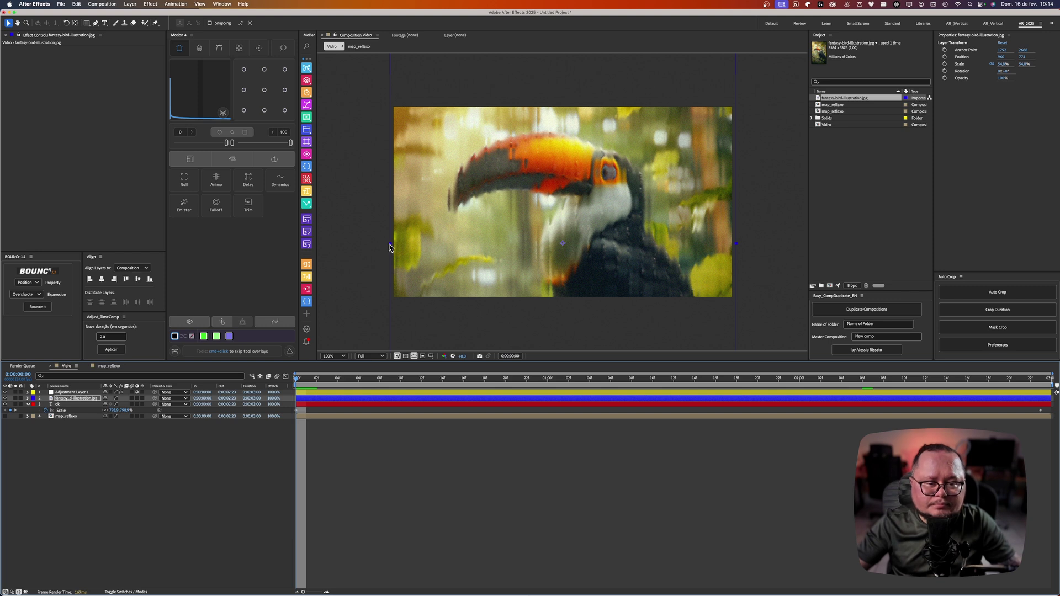
{"action": "left_click_drag", "start_coordinate": [389, 247], "coordinate": [367, 254]}
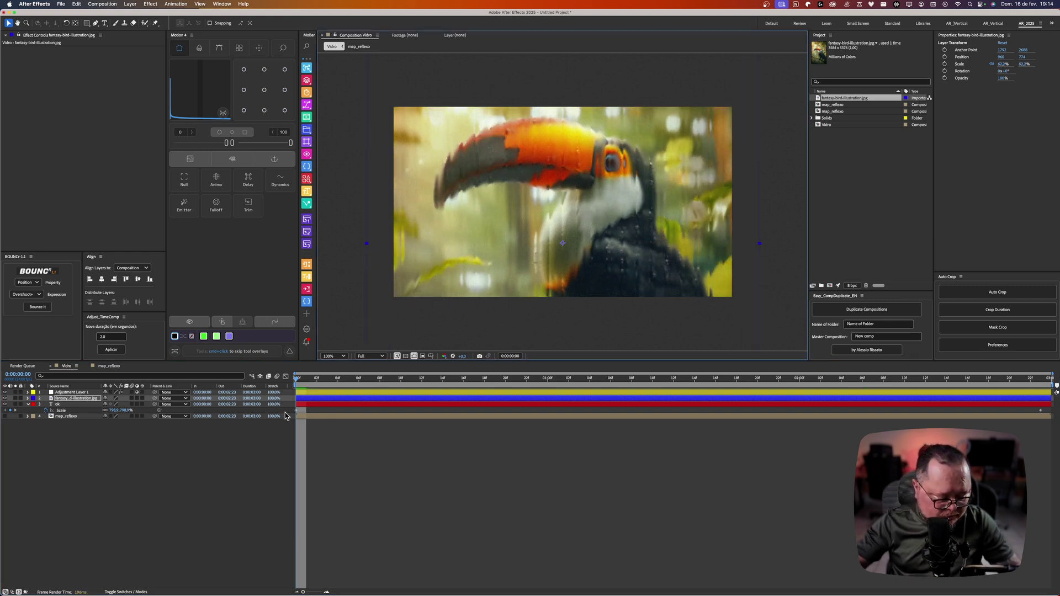
{"action": "key", "text": "alt+shift+s"}
{"action": "key", "text": "End"}
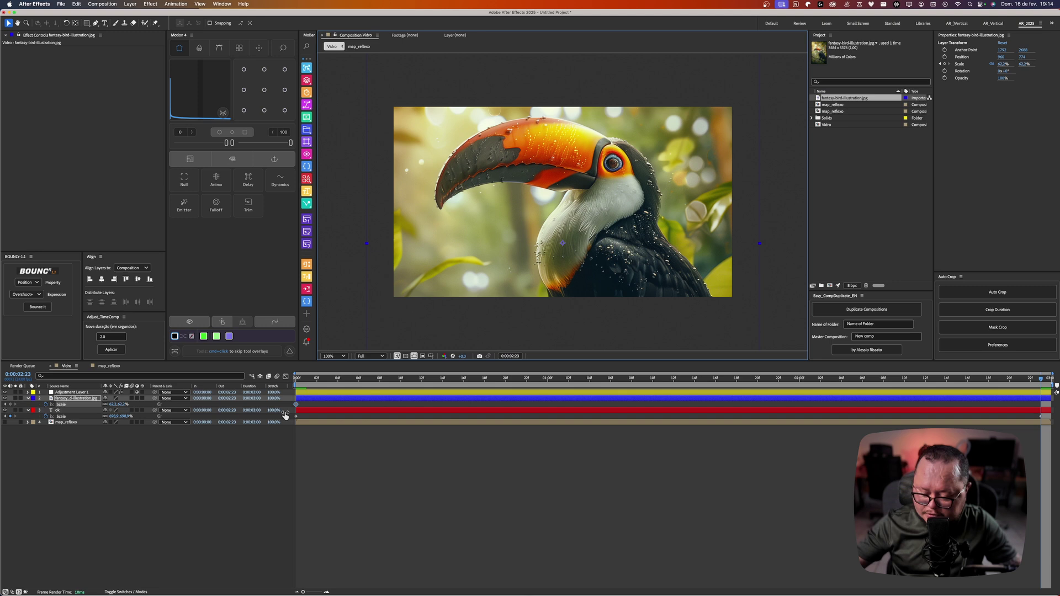
{"action": "key", "text": "alt+KP_Subtract"}
{"action": "key", "text": "alt+KP_Subtract"}
{"action": "key", "text": "alt+KP_Subtract"}
{"action": "key", "text": "alt+KP_Subtract"}
{"action": "key", "text": "alt+KP_Subtract"}
{"action": "key", "text": "alt+KP_Subtract"}
{"action": "key", "text": "alt+KP_Subtract"}
{"action": "key", "text": "alt+KP_Subtract"}
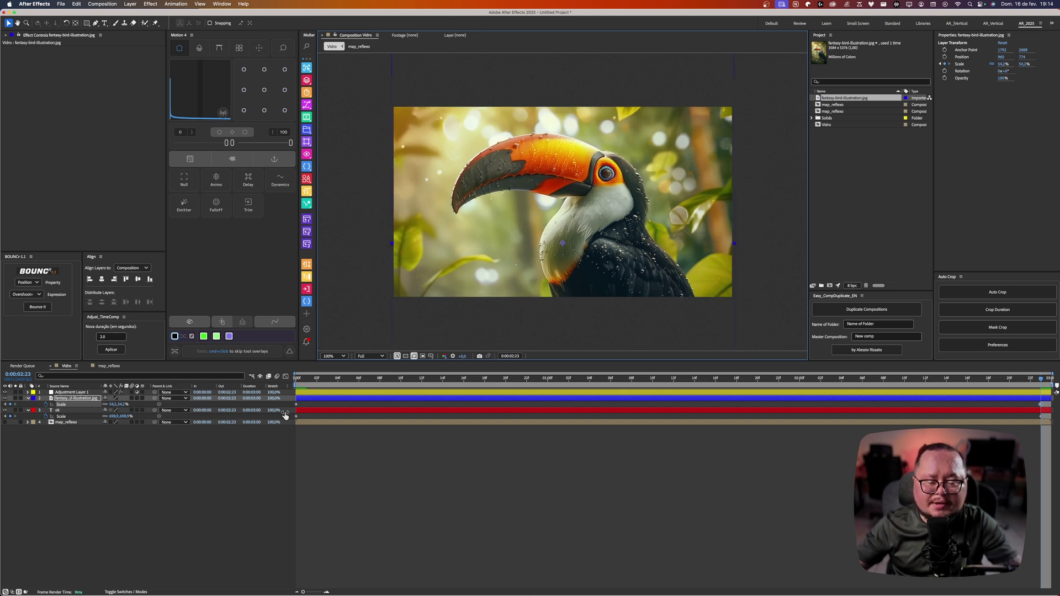
{"action": "key", "text": "space"}
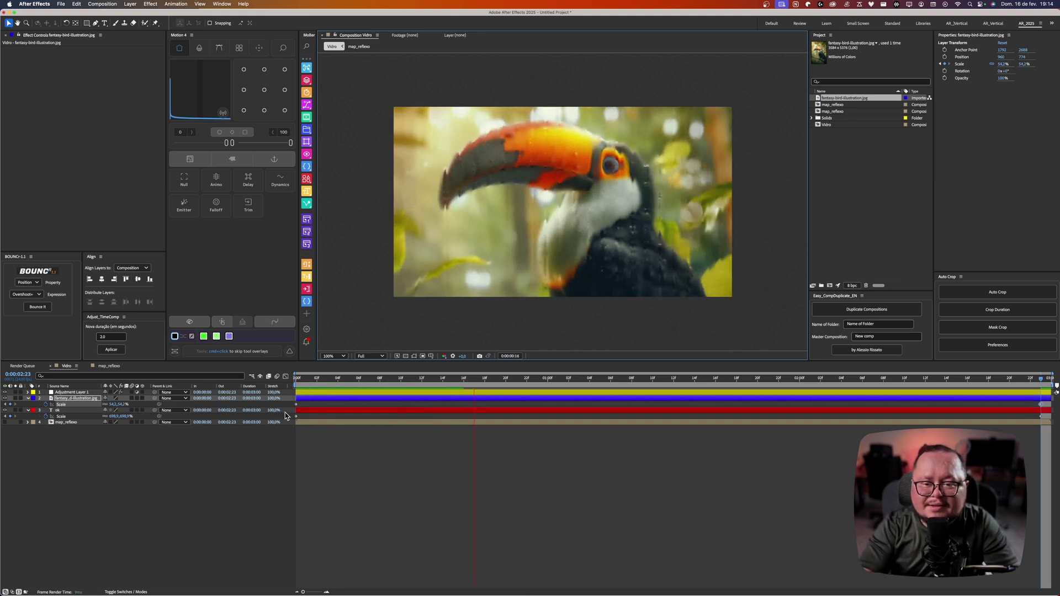